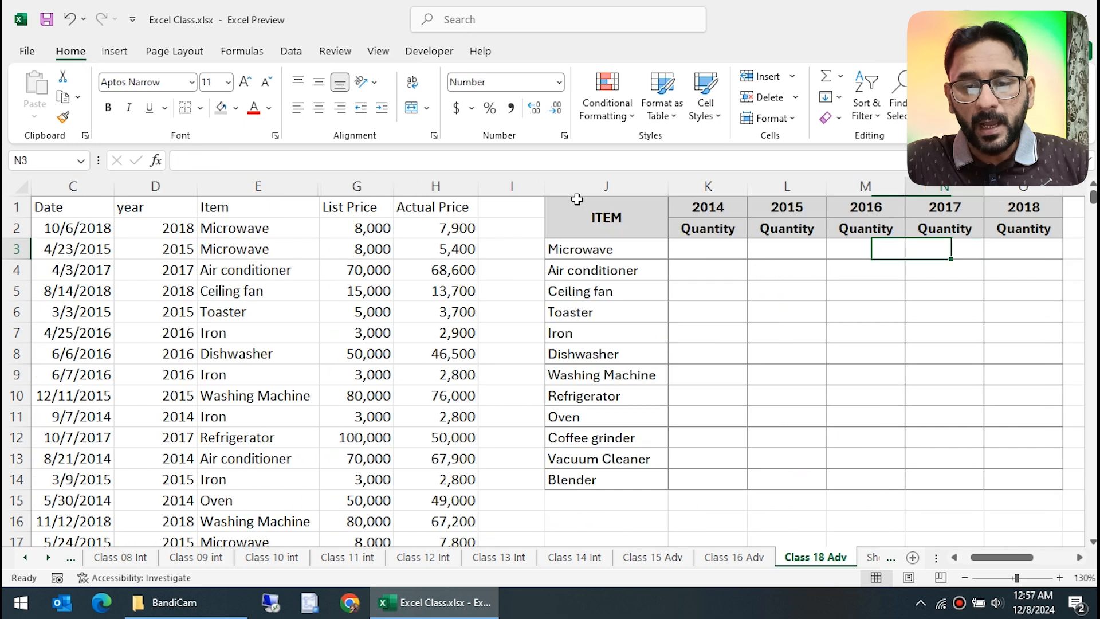
Step: Select the whole item-by-year summary table in J1:O14 to show its extent
key("Up")
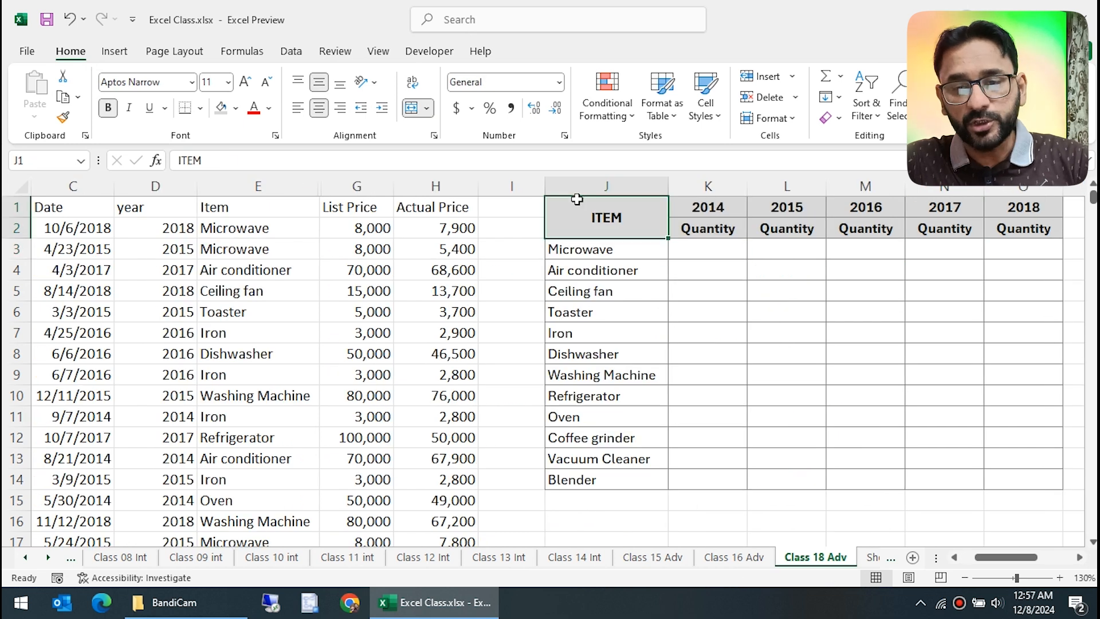
key("shift+Right")
key("shift+Right")
key("shift+Right")
key("shift+Right")
key("shift+Right")
key("shift+Down")
key("shift+Down")
key("shift+Down")
key("shift+Down")
key("shift+Down")
key("shift+Down")
key("shift+Down")
key("shift+Down")
key("shift+Down")
key("shift+Down")
key("shift+Down")
key("shift+Down")
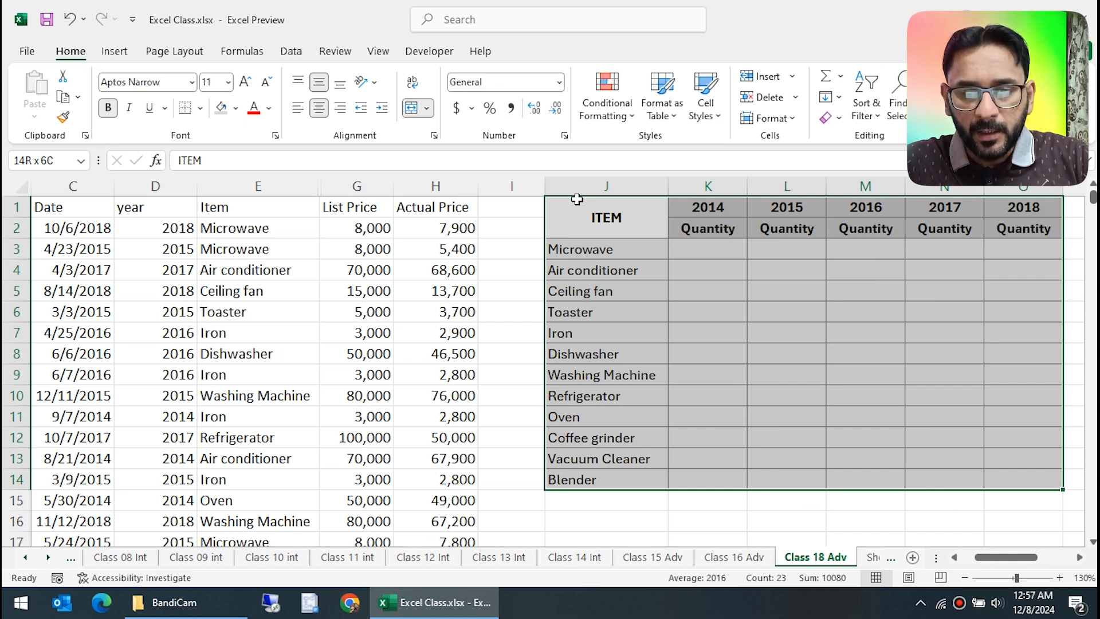
Step: Examine the summary table's year and Quantity headings, its empty quantity cells and the first item names
left_click(577, 199)
key("Right")
key("Down")
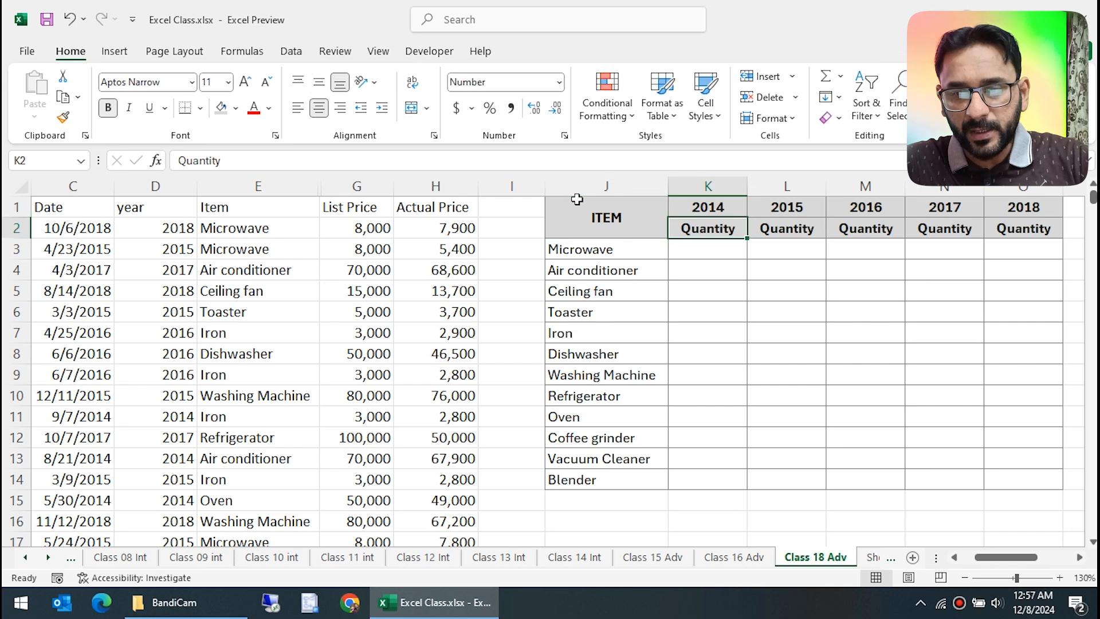
key("Right")
key("Right")
key("Right")
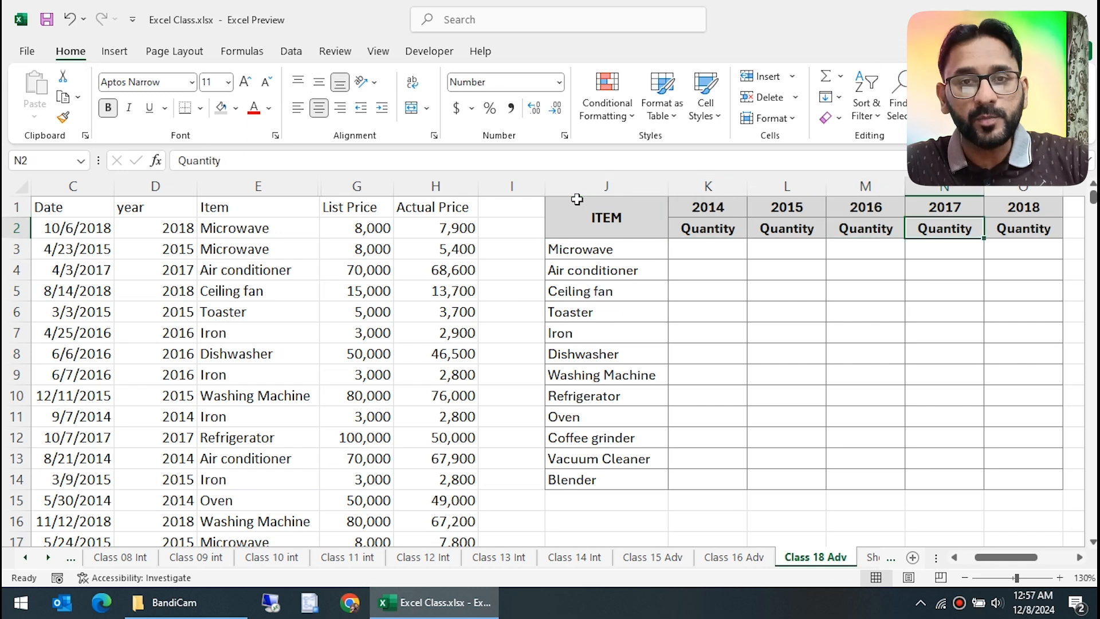
key("Left")
key("Left")
key("Left")
key("Left")
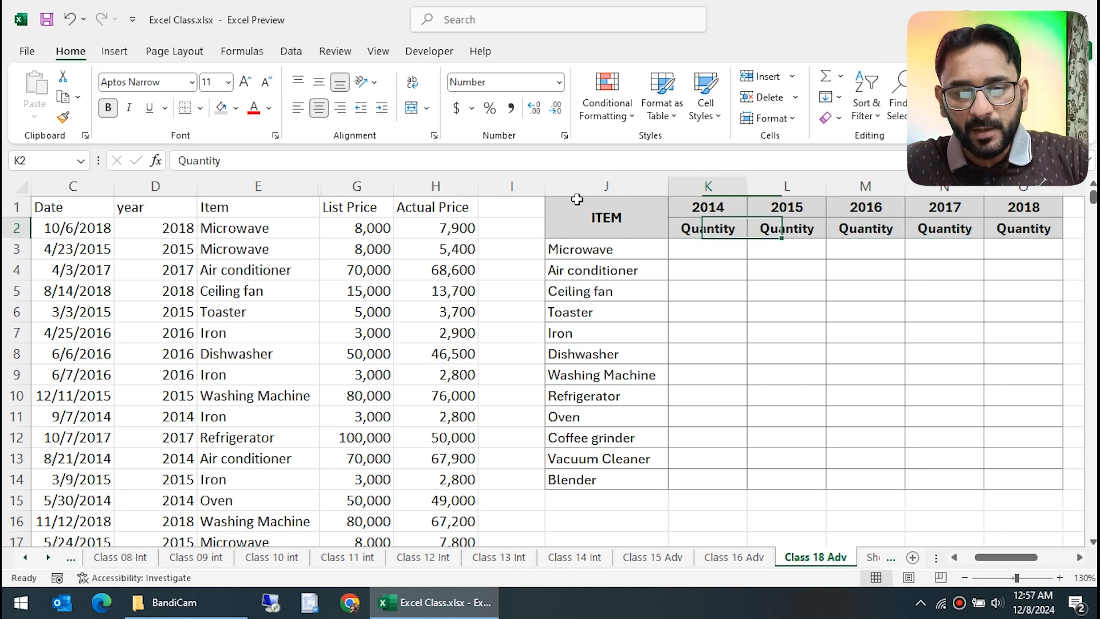
key("Down")
key("Right")
key("Up")
key("Up")
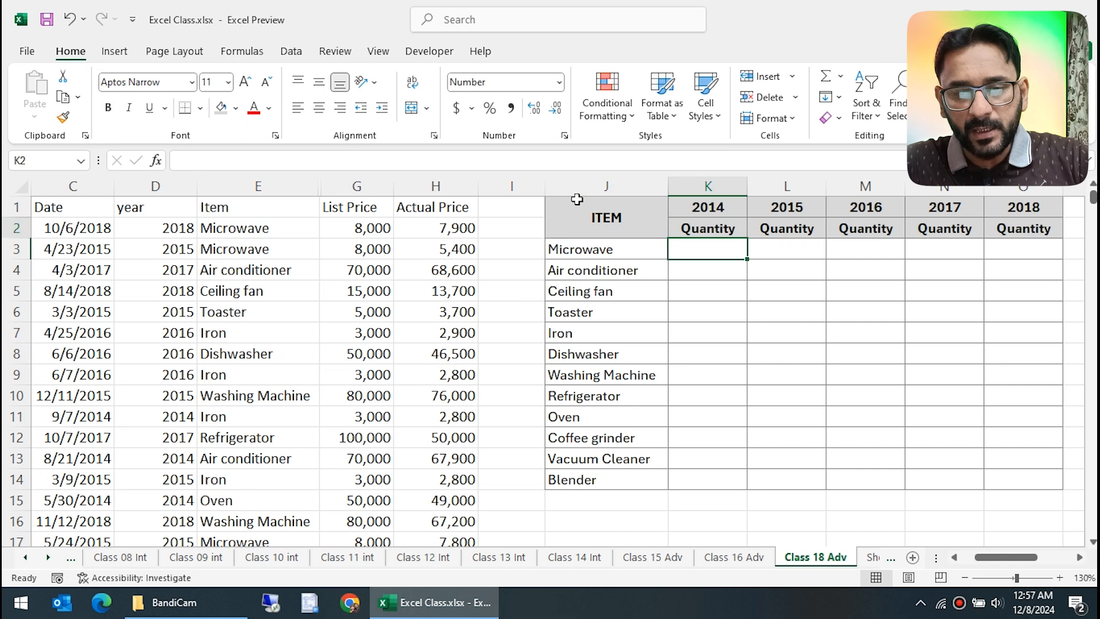
key("Right")
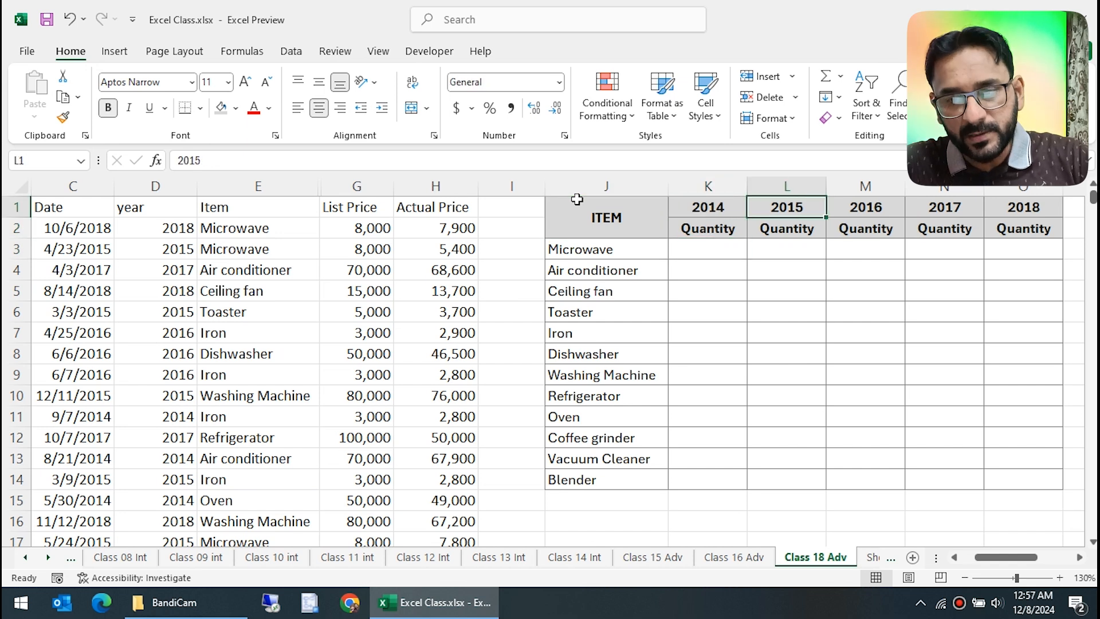
key("Down")
key("Down")
key("Down")
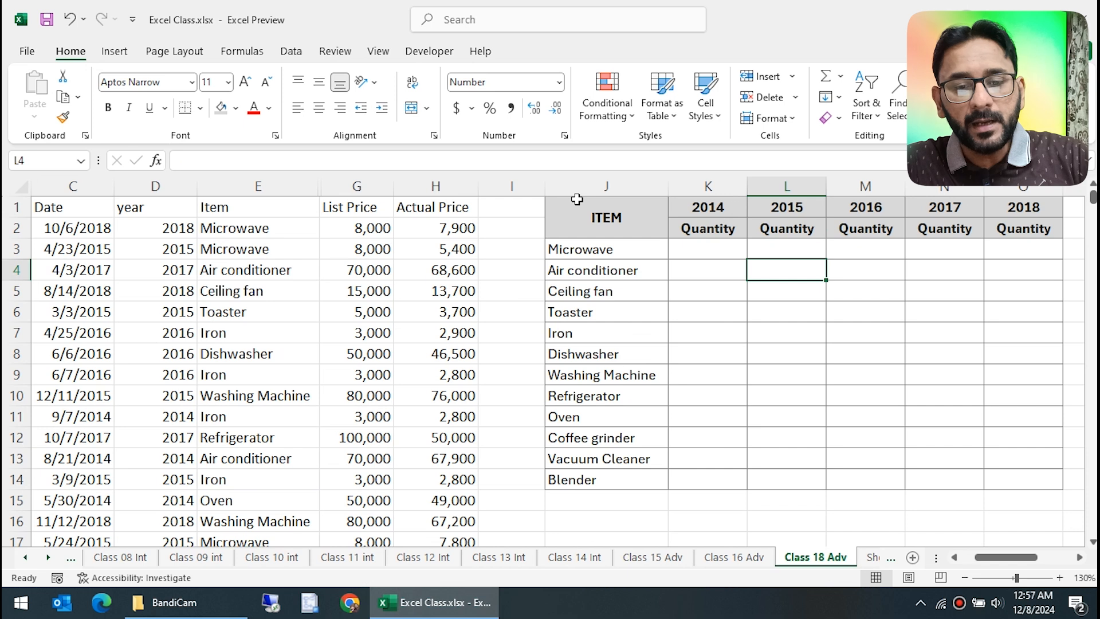
key("Left")
key("Left")
key("Up")
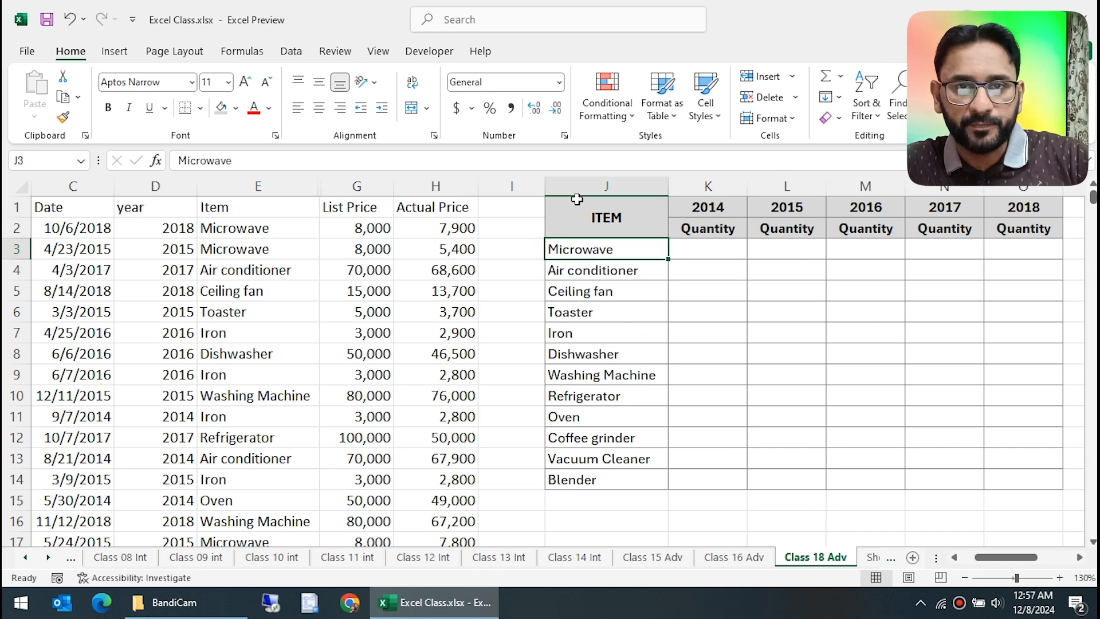
key("Down")
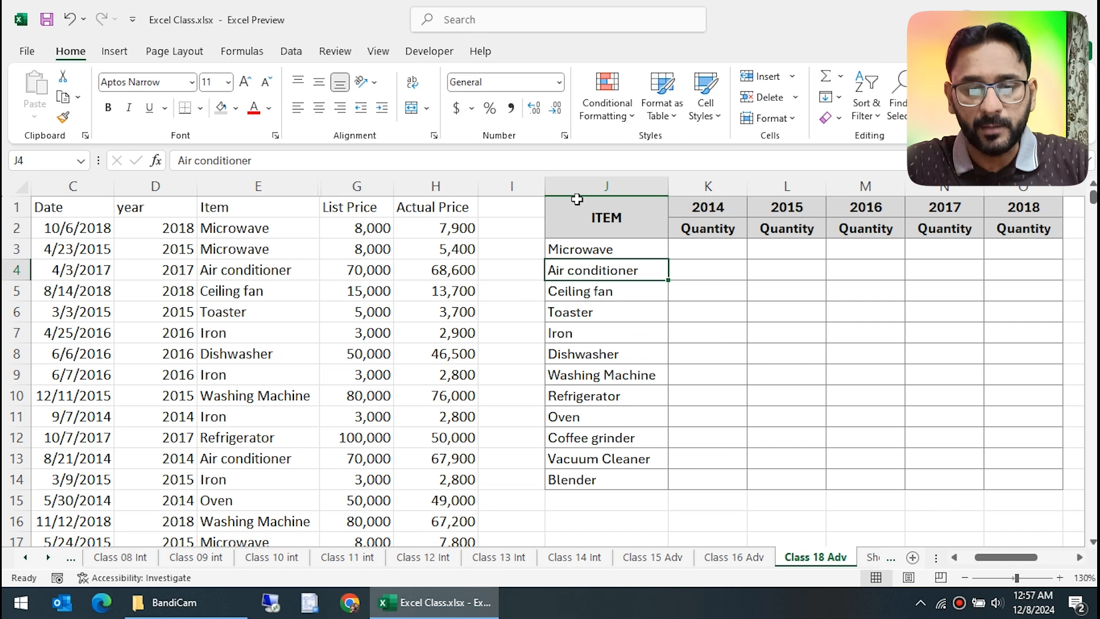
Step: Enter =COUNTIF($E:$E,J3) in K3 to count the Microwave entries in the Item column
key("Up")
key("Right")
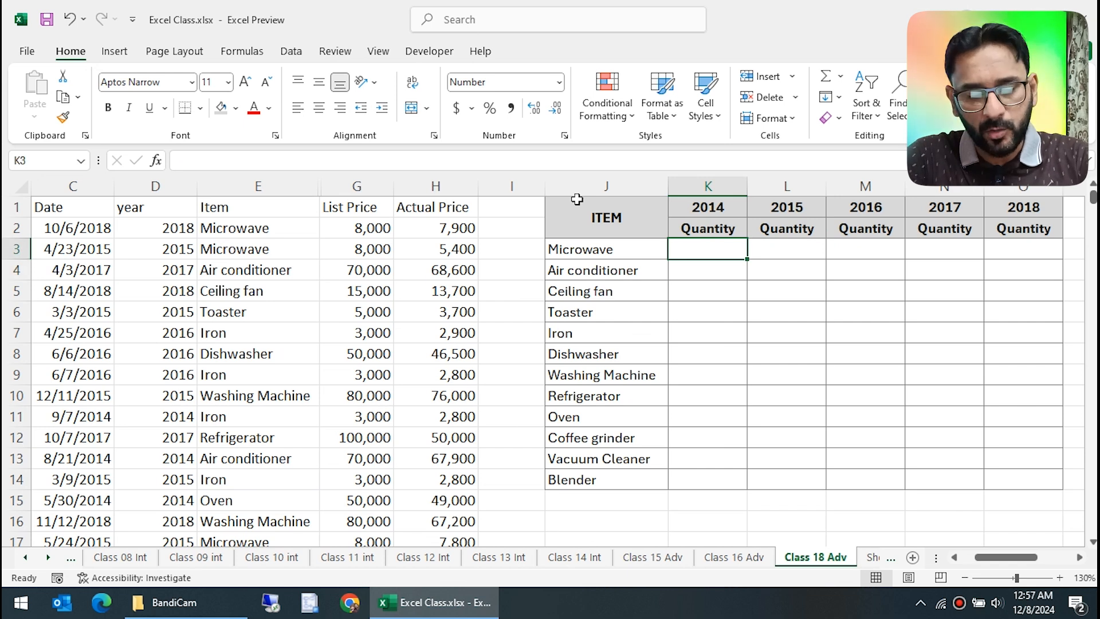
type("=")
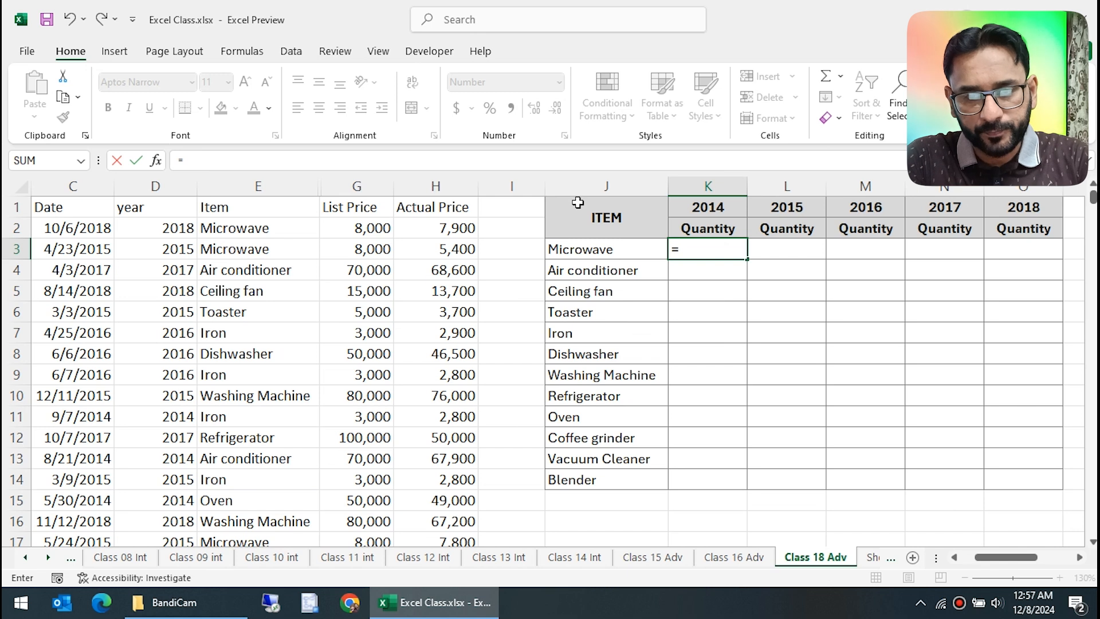
type("countif")
key("Tab")
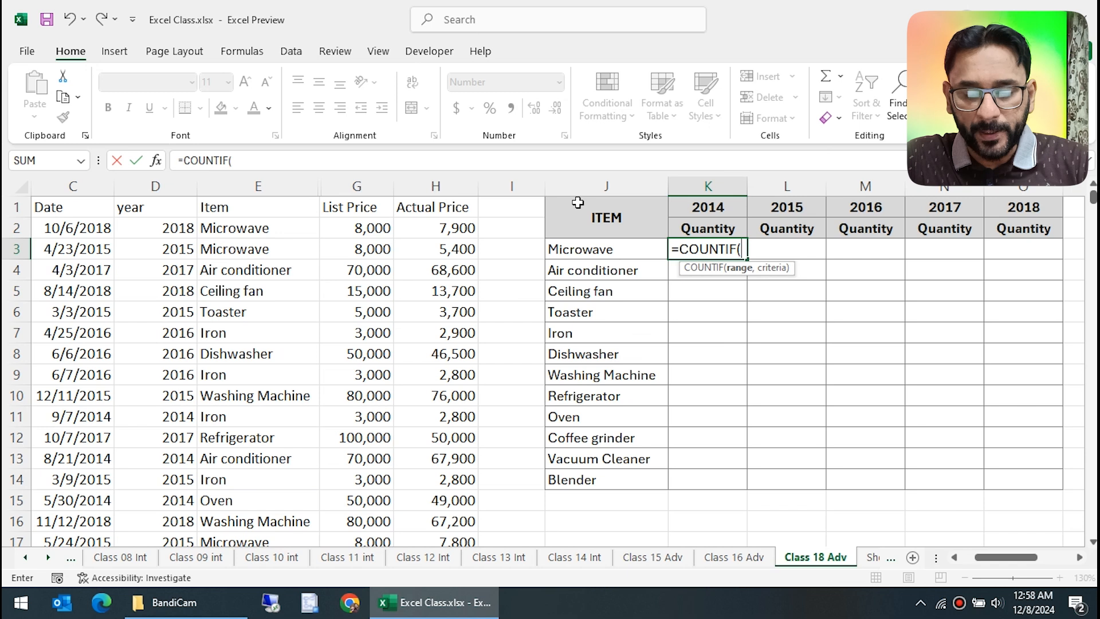
key("Left")
key("Left")
key("Left")
key("Left")
key("Left")
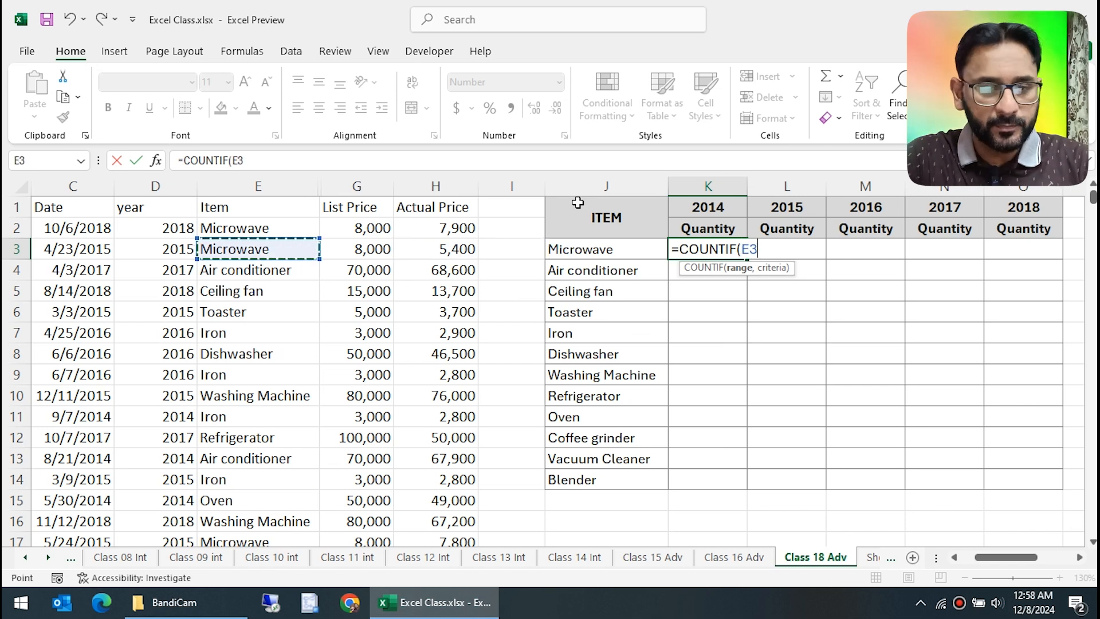
key("ctrl+space")
key("F4")
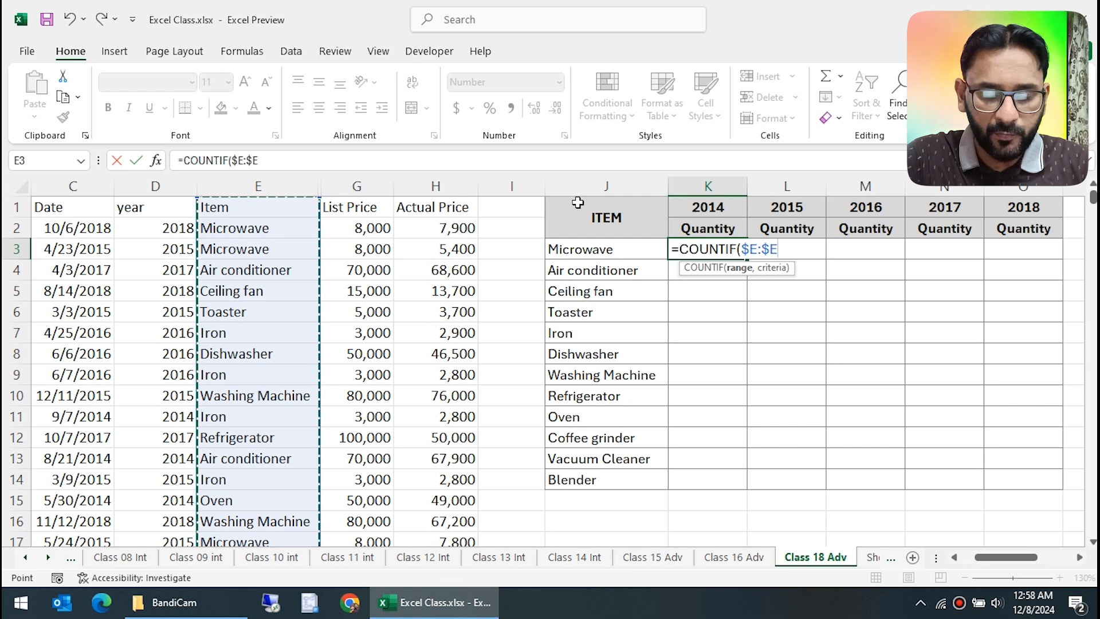
type(",")
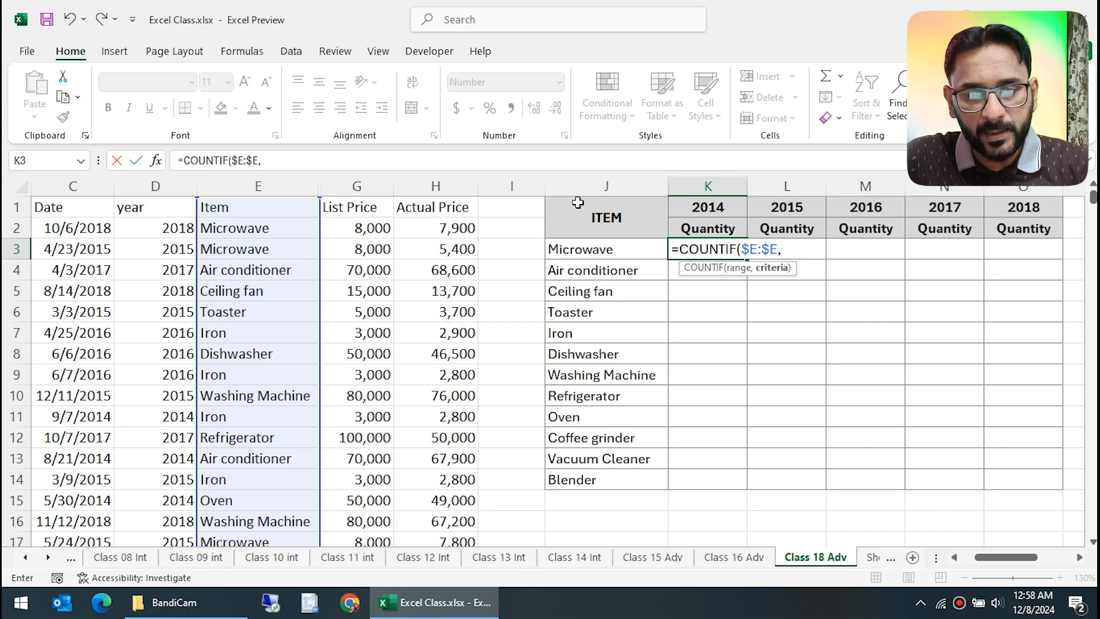
key("Left")
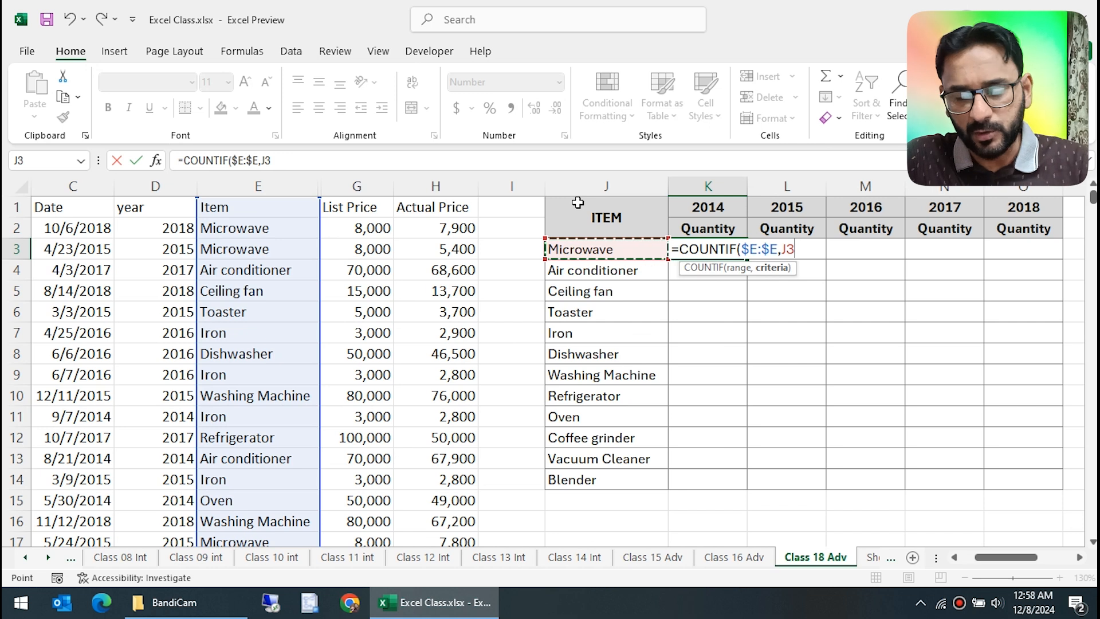
key("Return")
key("Up")
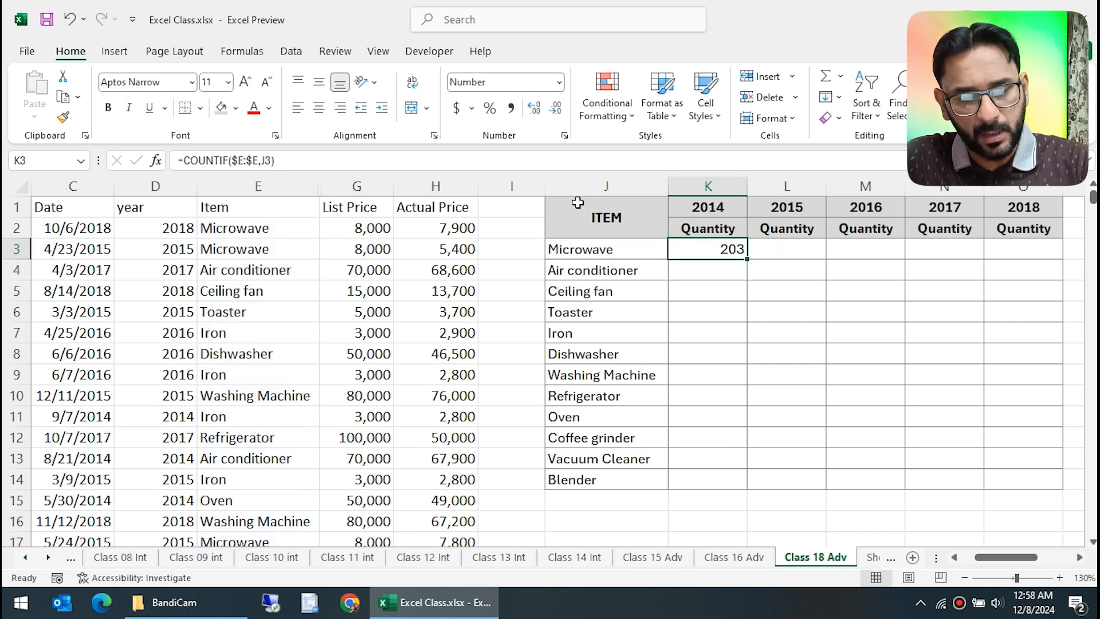
Step: Copy the COUNTIF formula from K3 to the remaining items in K4:K14
key("ctrl+c")
key("Down")
key("shift+Down")
key("shift+Down")
key("shift+Down")
key("shift+Down")
key("shift+Down")
key("shift+Down")
key("shift+Down")
key("shift+Down")
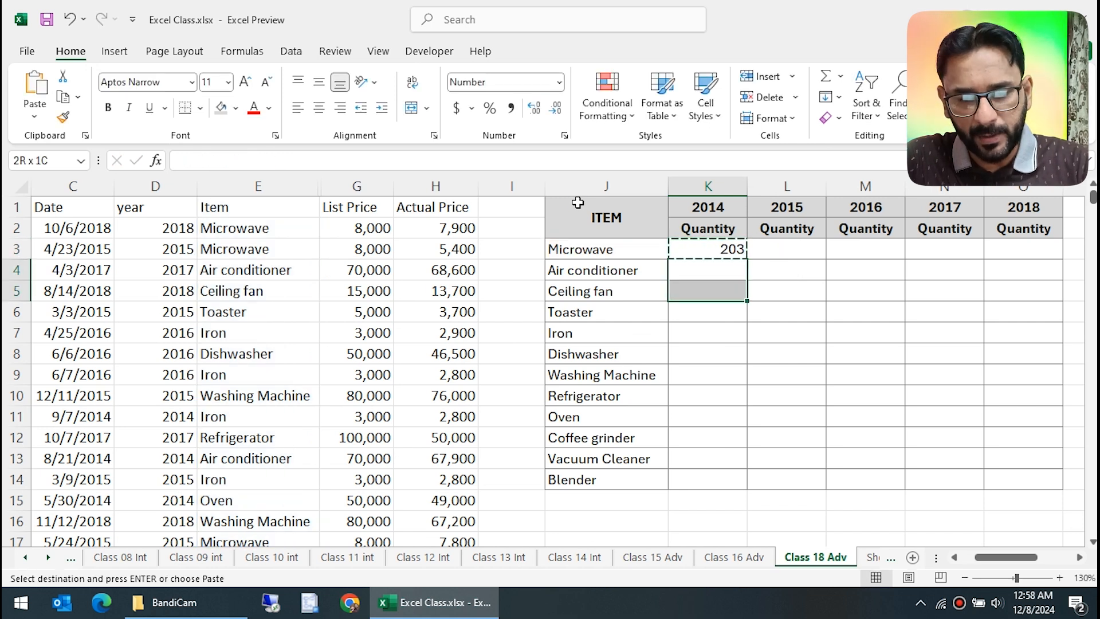
key("shift+Down")
key("shift+Down")
key("ctrl+v")
Step: Select the 2014 quantities in K3:K14 to check their sum
key("Up")
key("shift+Down")
key("shift+Down")
key("shift+Down")
key("shift+Down")
key("shift+Down")
key("shift+Down")
key("shift+Down")
key("shift+Down")
key("shift+Down")
key("shift+Down")
key("shift+Down")
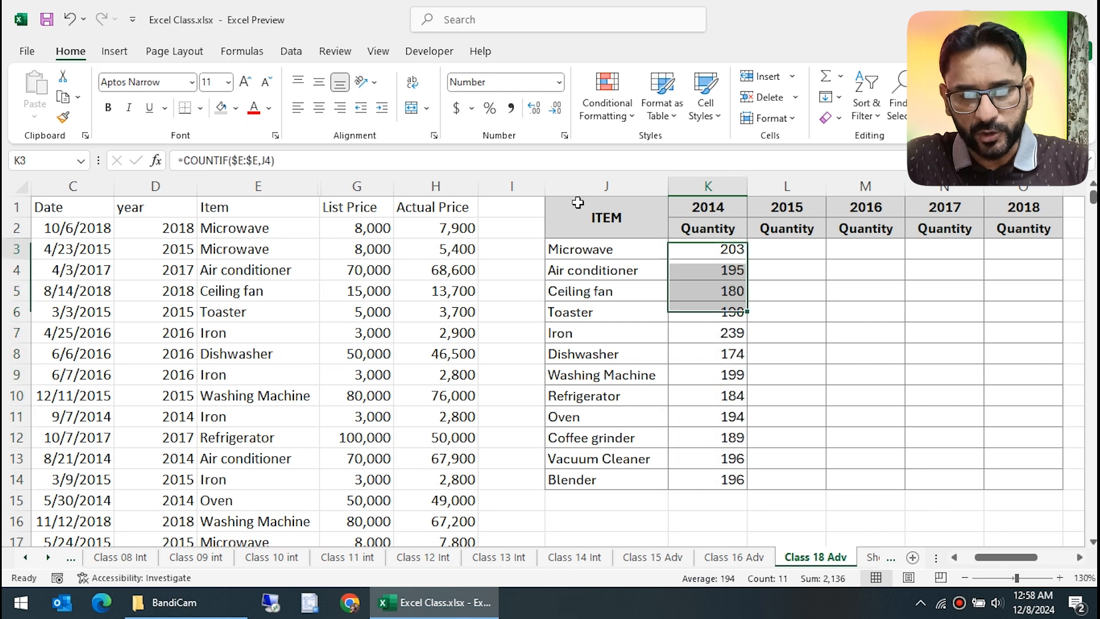
Step: Select all Item entries from E2 to the last data row to check their count
key("Left")
key("Left")
key("Left")
key("Left")
key("Left")
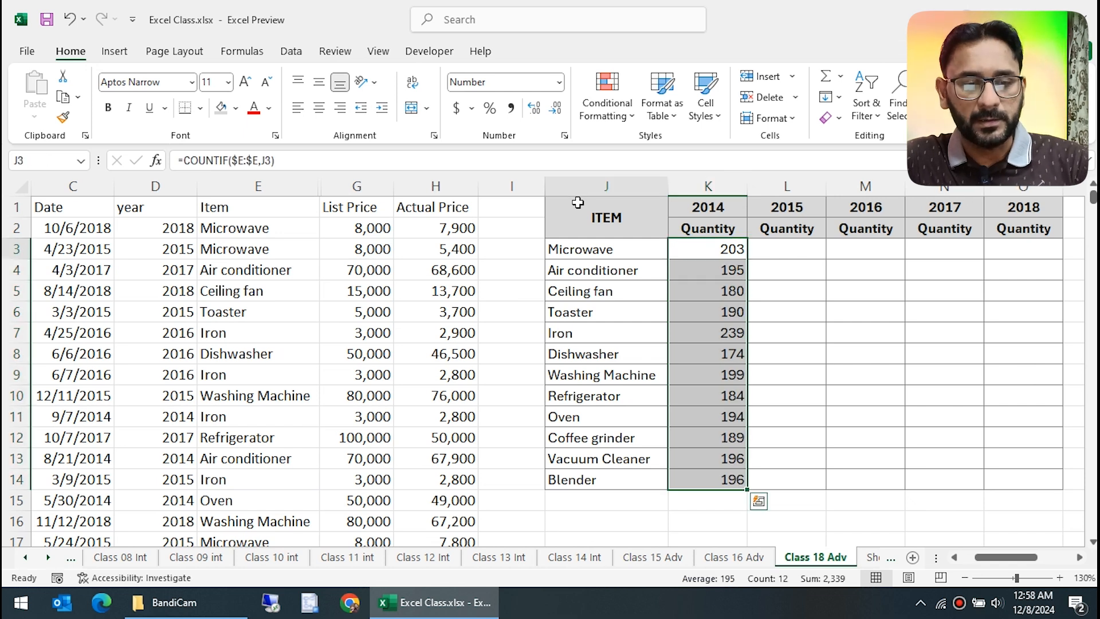
key("Up")
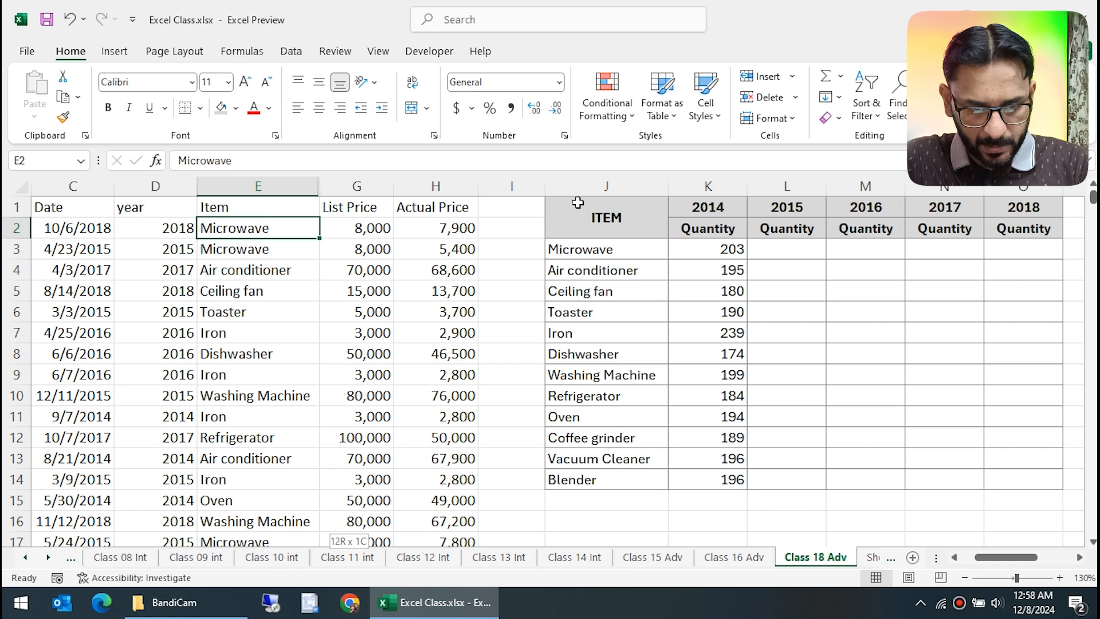
key("ctrl+shift+Down")
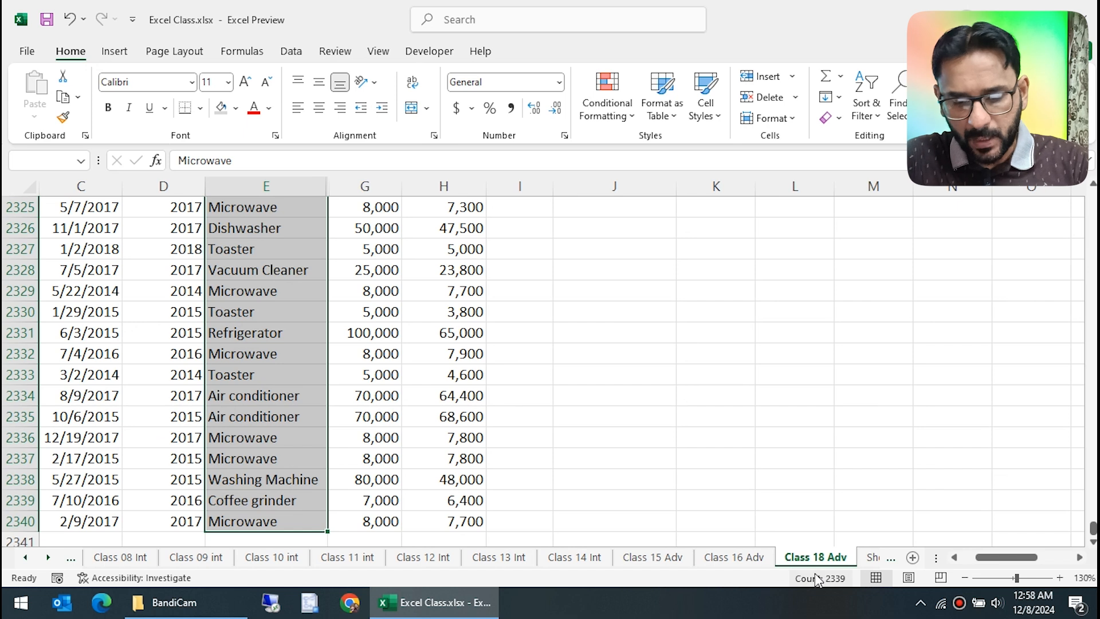
Step: Clear the COUNTIF formulas from the 2014 quantity cells K3:K14
key("ctrl+Up")
key("Right")
key("Right")
key("Right")
key("Right")
key("Right")
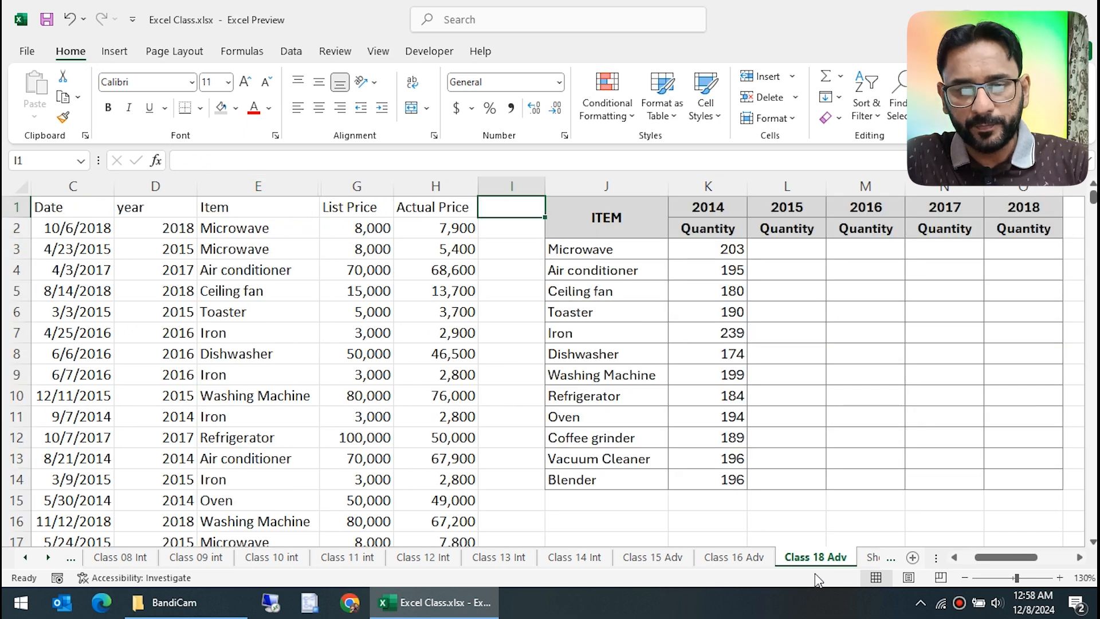
key("Down")
key("ctrl+shift+Down")
key("Delete")
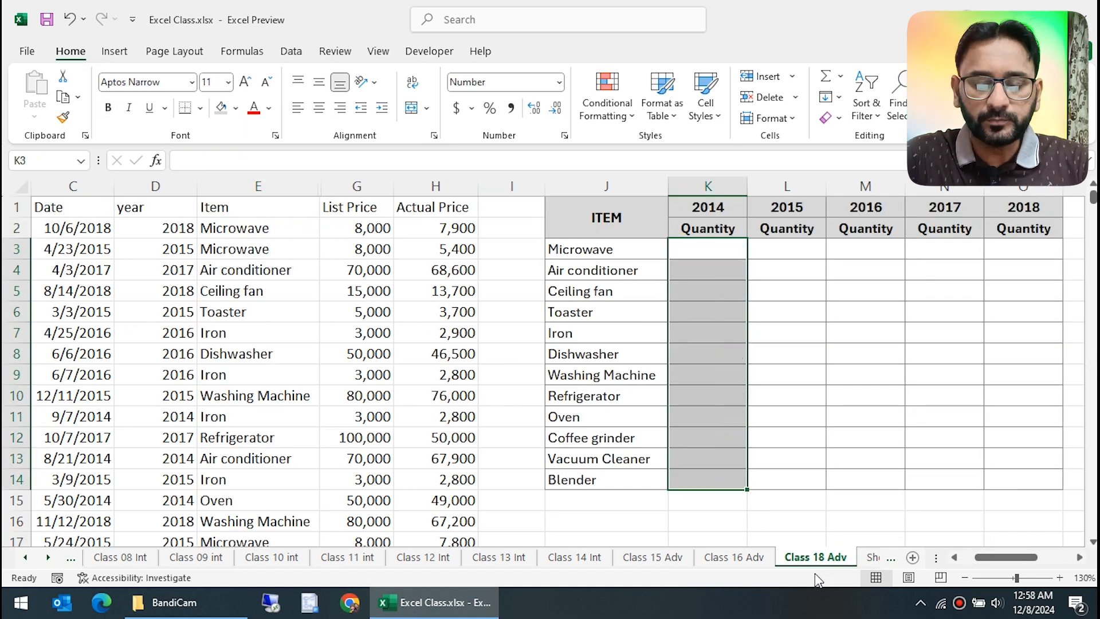
key("Up")
key("Down")
key("Left")
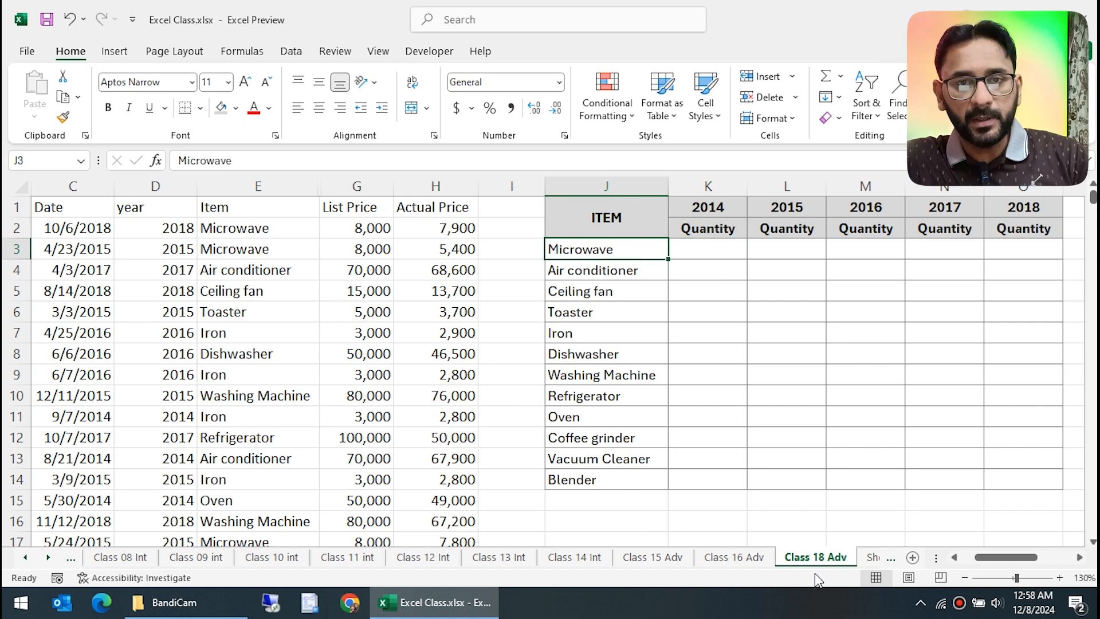
key("Right")
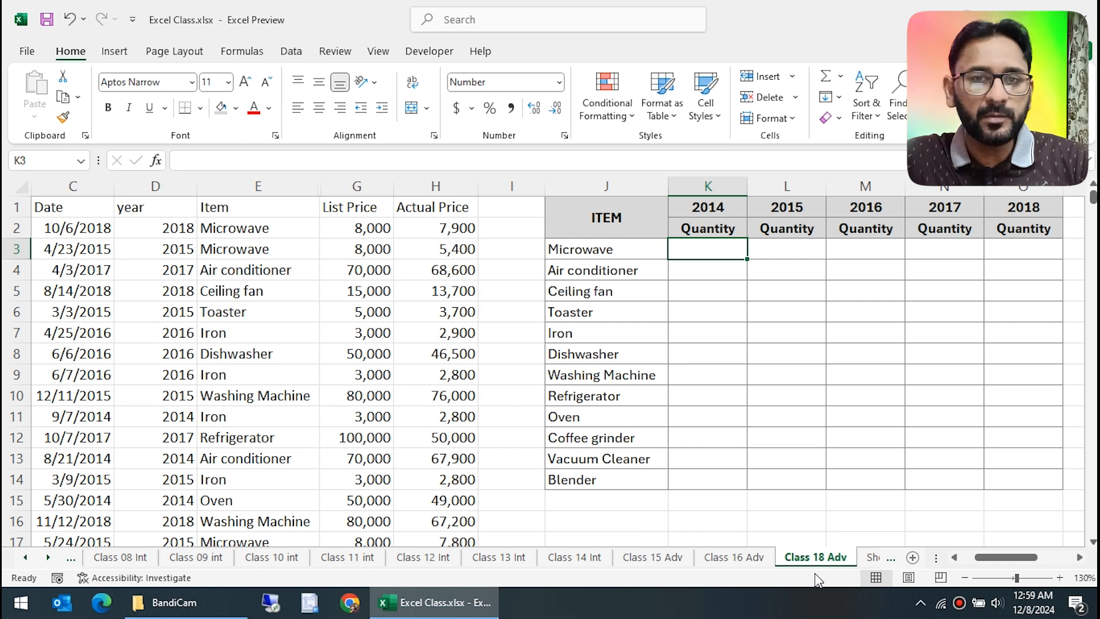
key("Left")
key("Left")
key("Left")
key("Left")
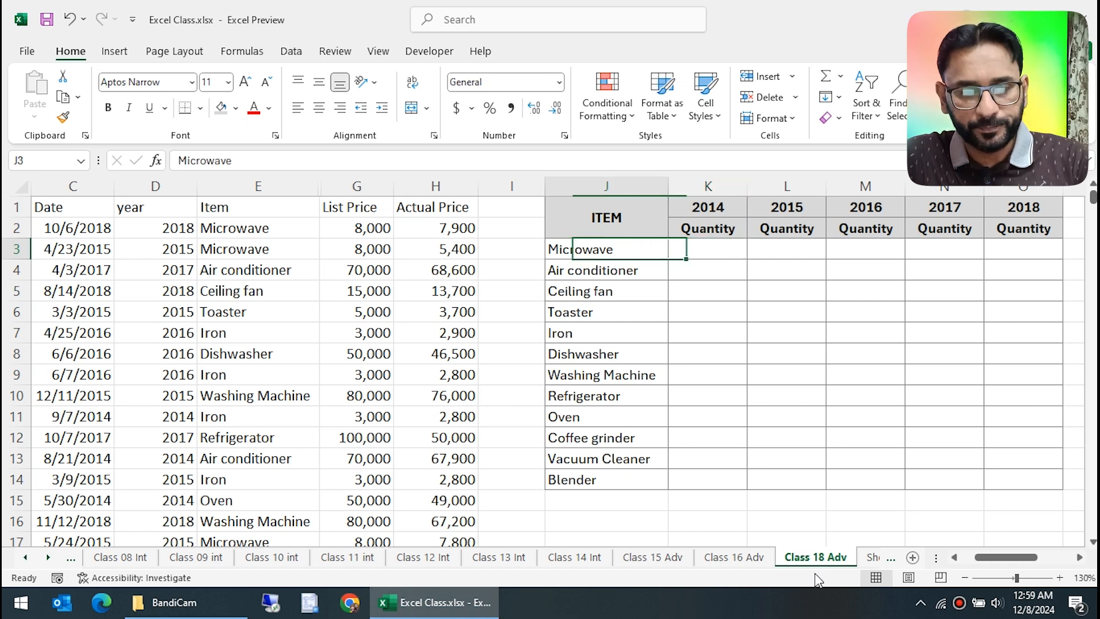
key("Right")
key("Right")
key("Right")
key("Right")
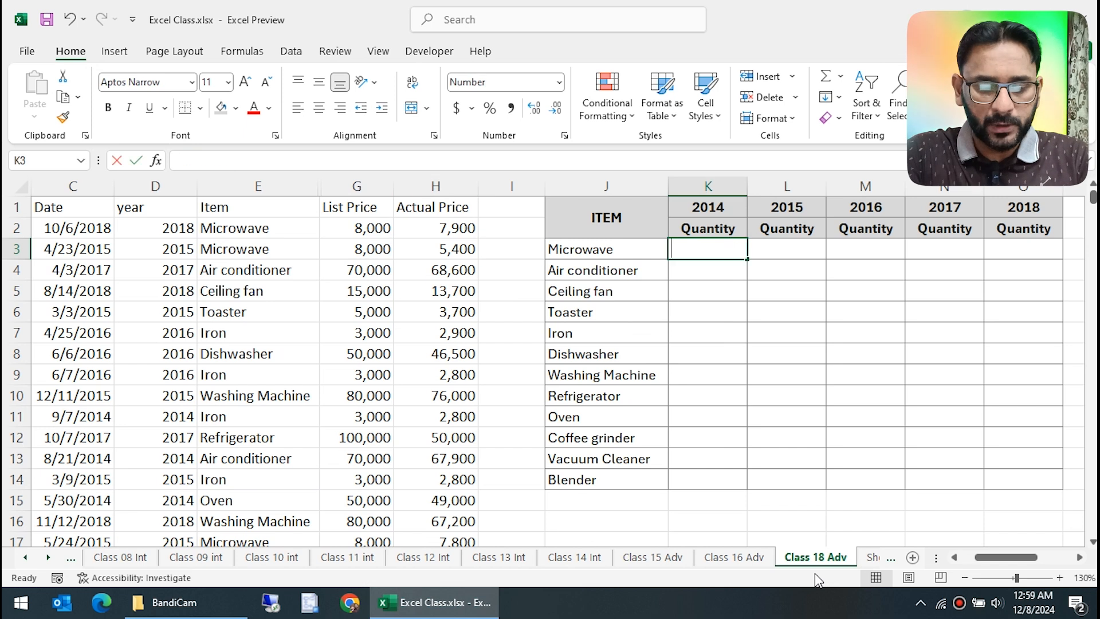
Step: Start a COUNTIFS formula in K3 with the Item column as first criteria range, locked as $E:$E
type("=countifs")
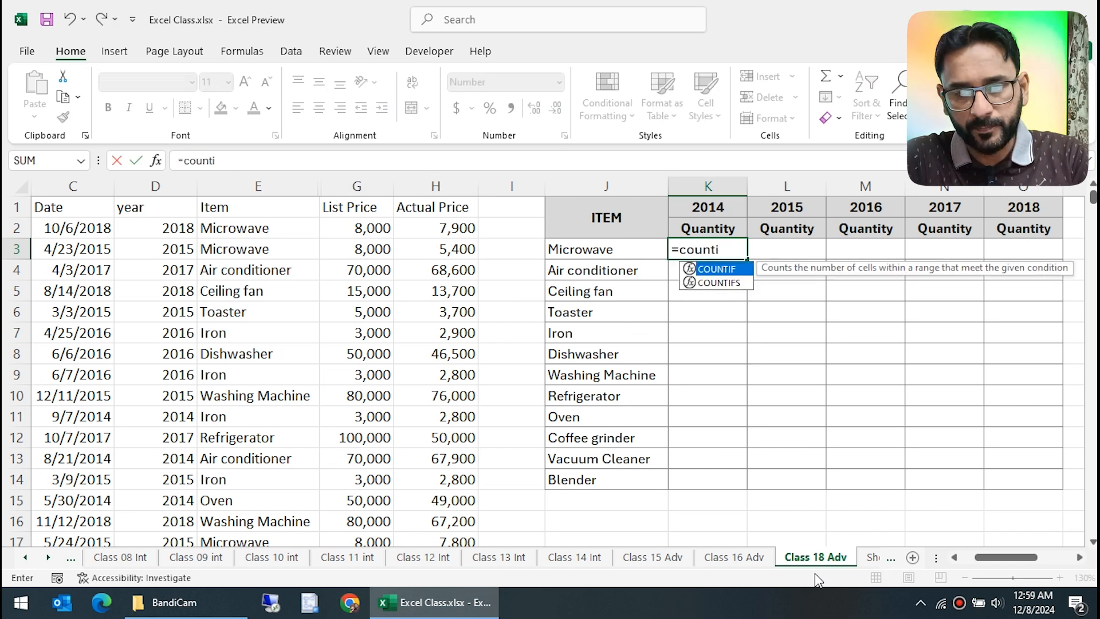
key("Tab")
key("Left")
key("Left")
key("Left")
key("Left")
key("Left")
key("ctrl+space")
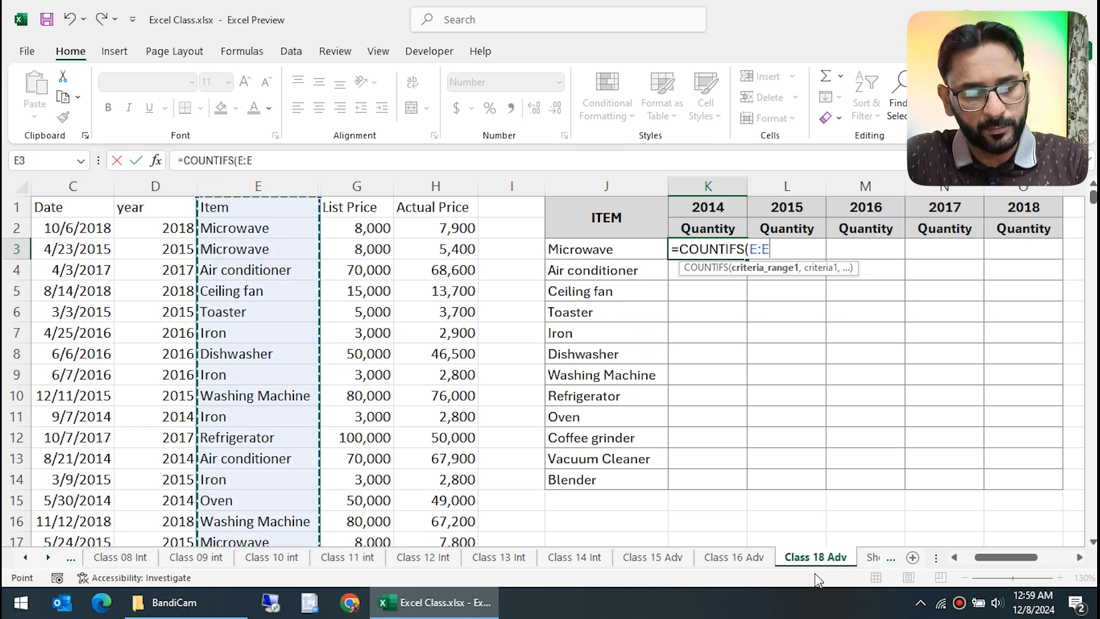
key("F4")
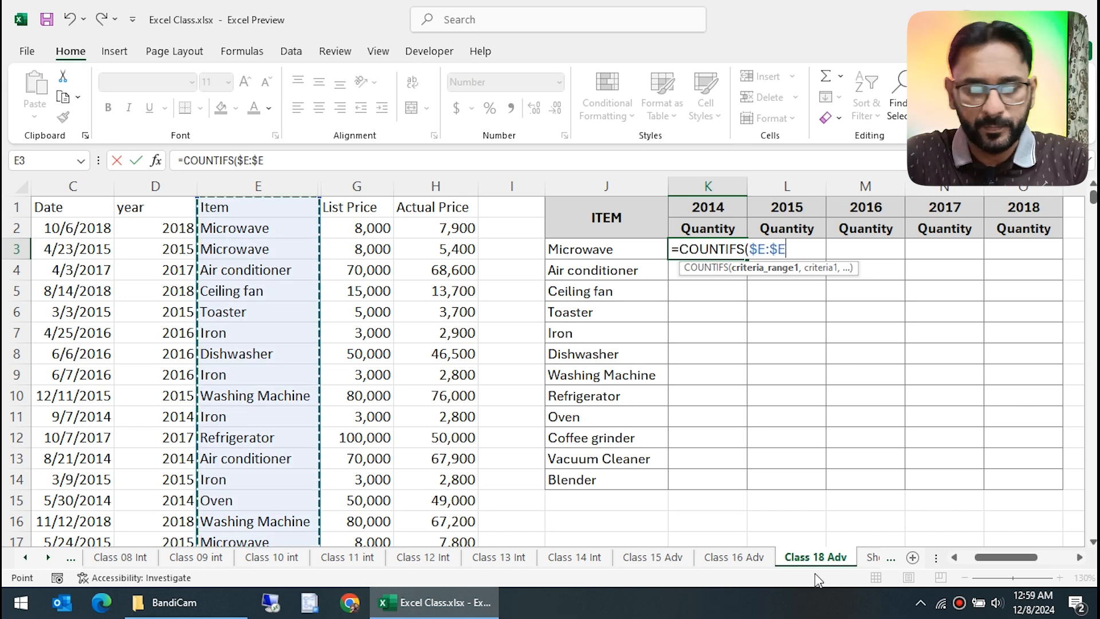
Step: Set the Microwave cell J3 as the first COUNTIFS criterion, locking only its column as $J3
type(",")
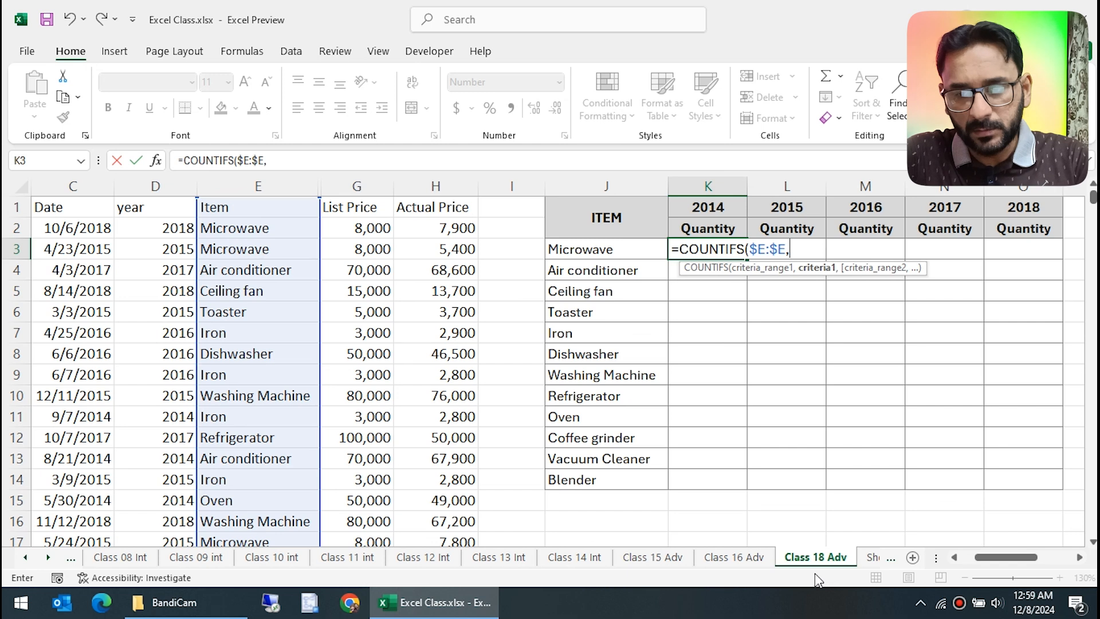
key("Left")
key("Left")
key("Right")
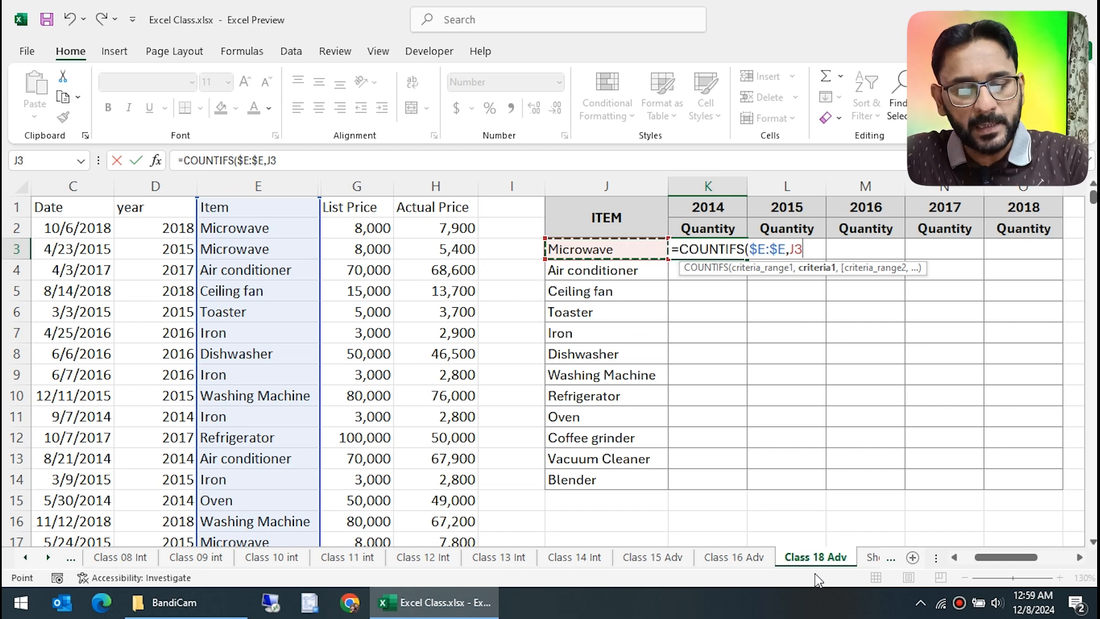
key("F4")
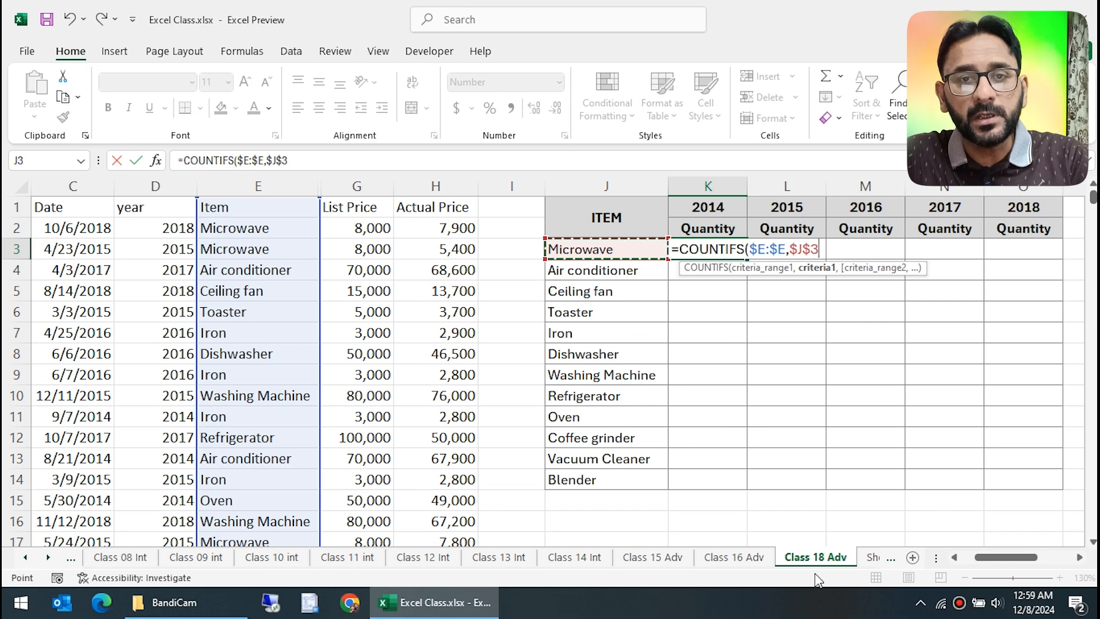
key("F4")
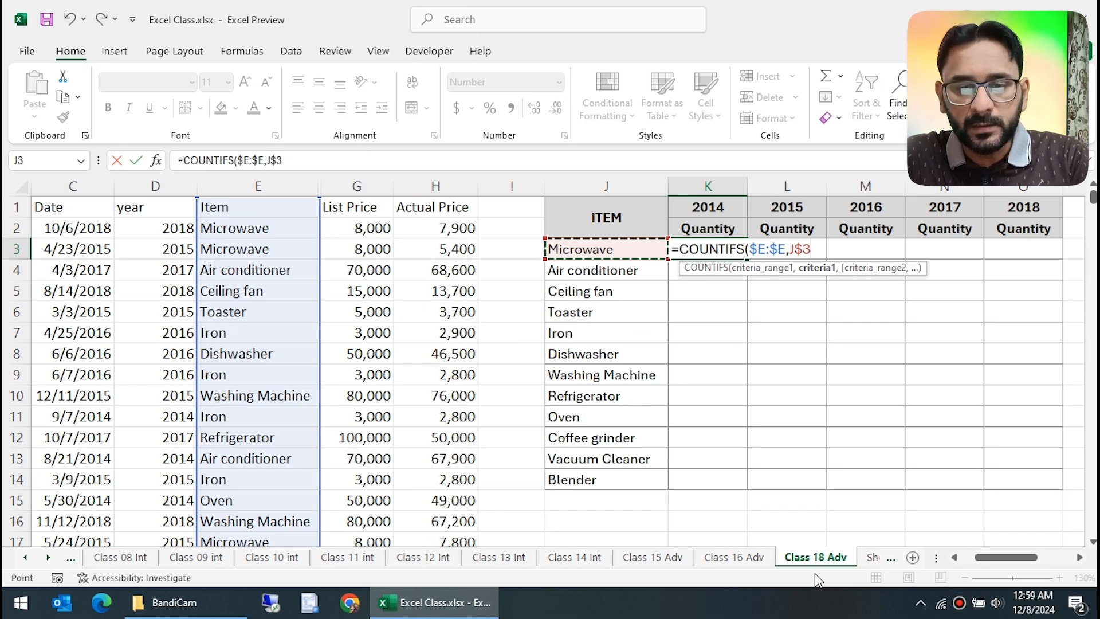
key("F4")
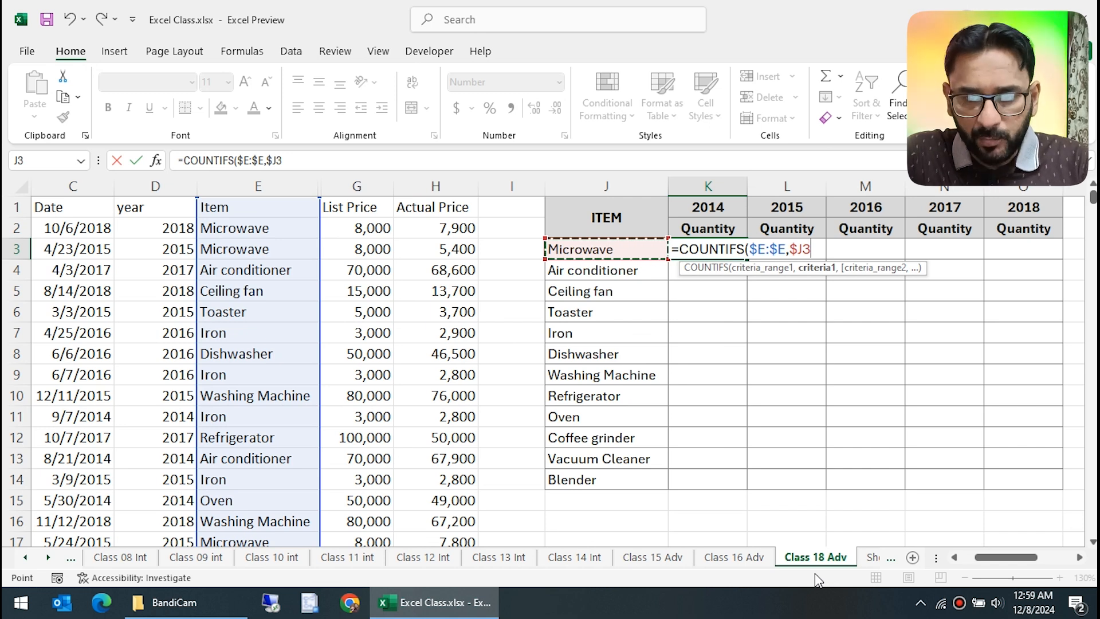
Step: Add the year column as the second criteria range, locked as $D:$D
type(",")
key("Left")
key("Left")
key("Left")
key("Left")
key("Left")
key("Left")
key("Left")
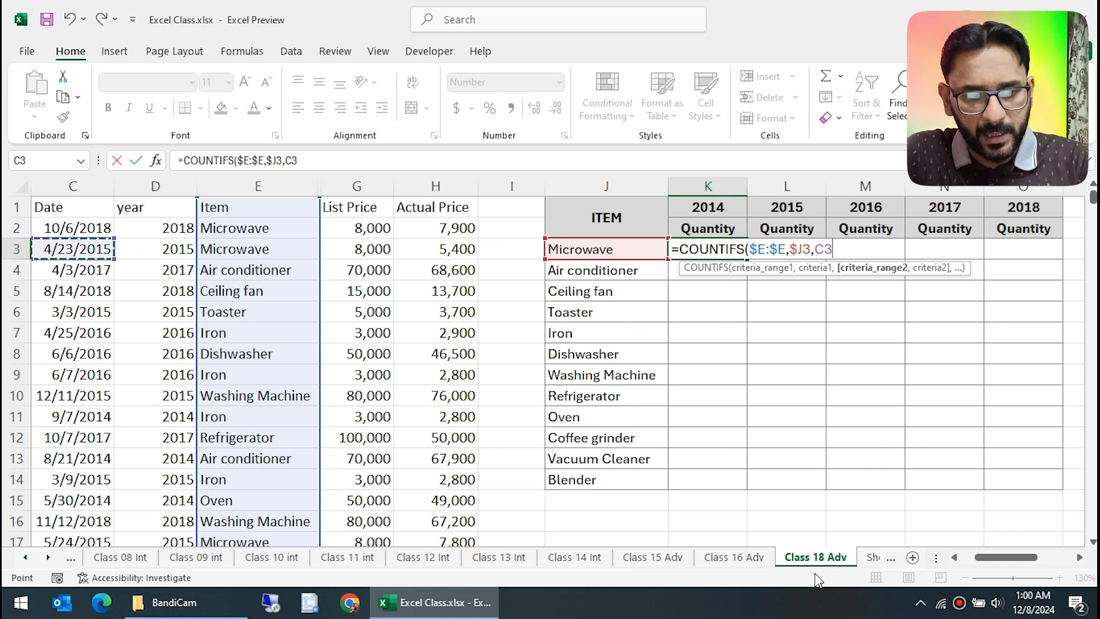
key("ctrl+space")
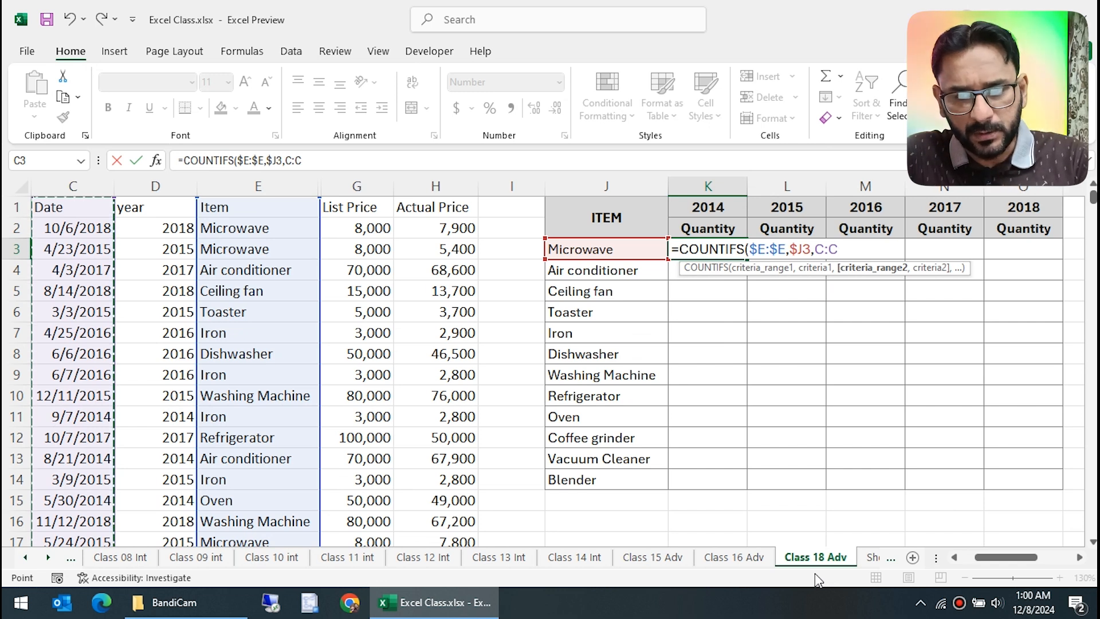
key("Left")
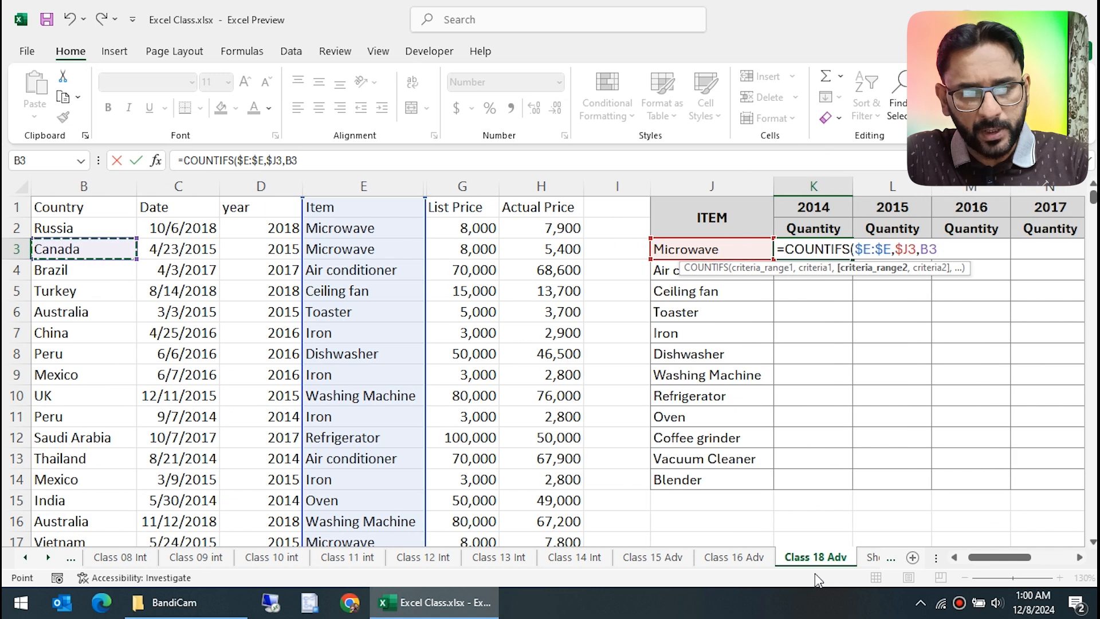
key("Right")
key("Right")
key("Right")
key("Left")
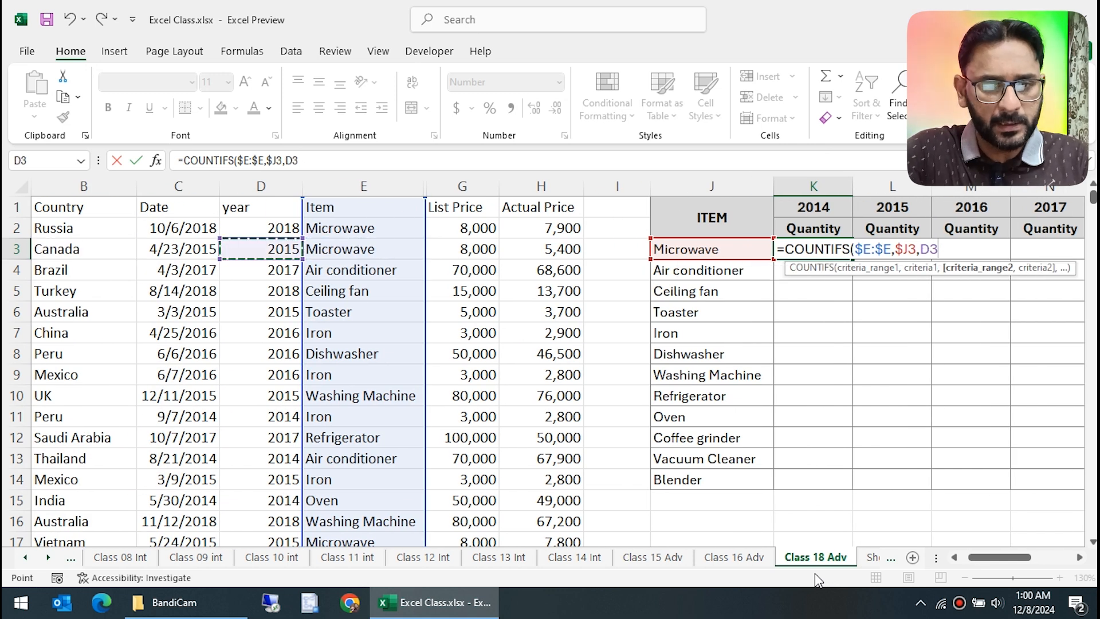
key("ctrl+space")
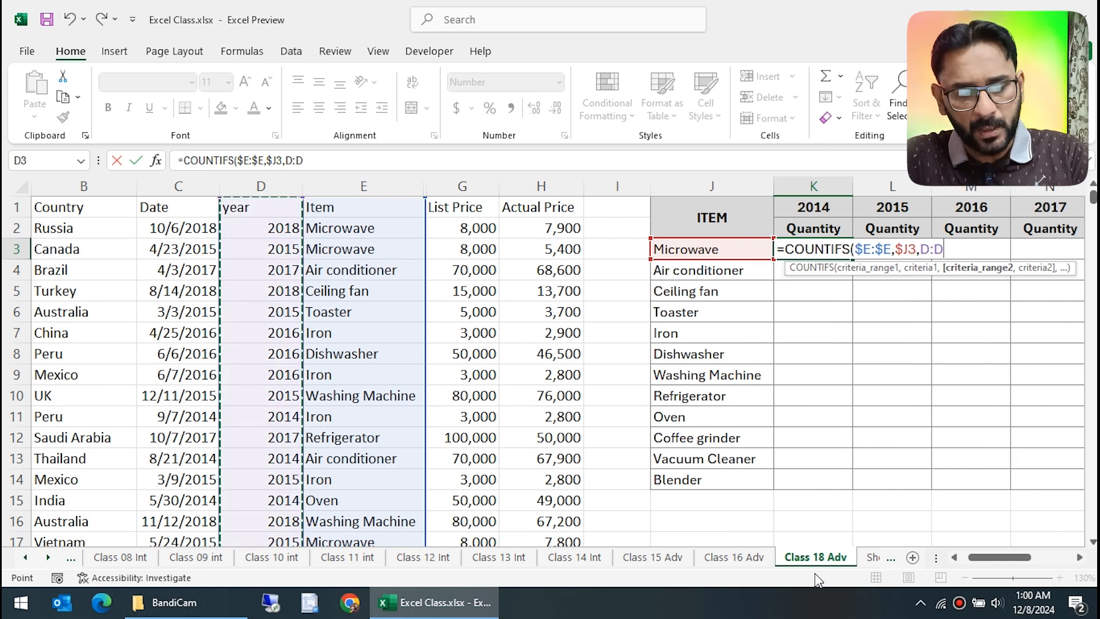
key("F4")
type(",")
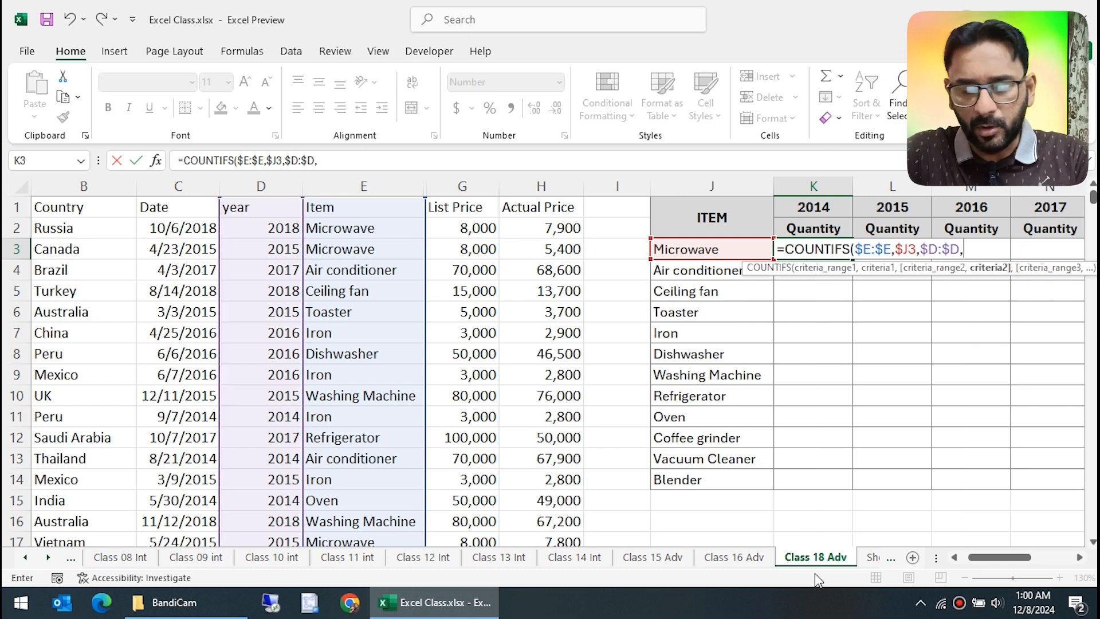
Step: Set the 2014 header K1 as second criterion with only its row locked, K$1, and enter the formula
key("Up")
key("Up")
key("F4")
key("F4")
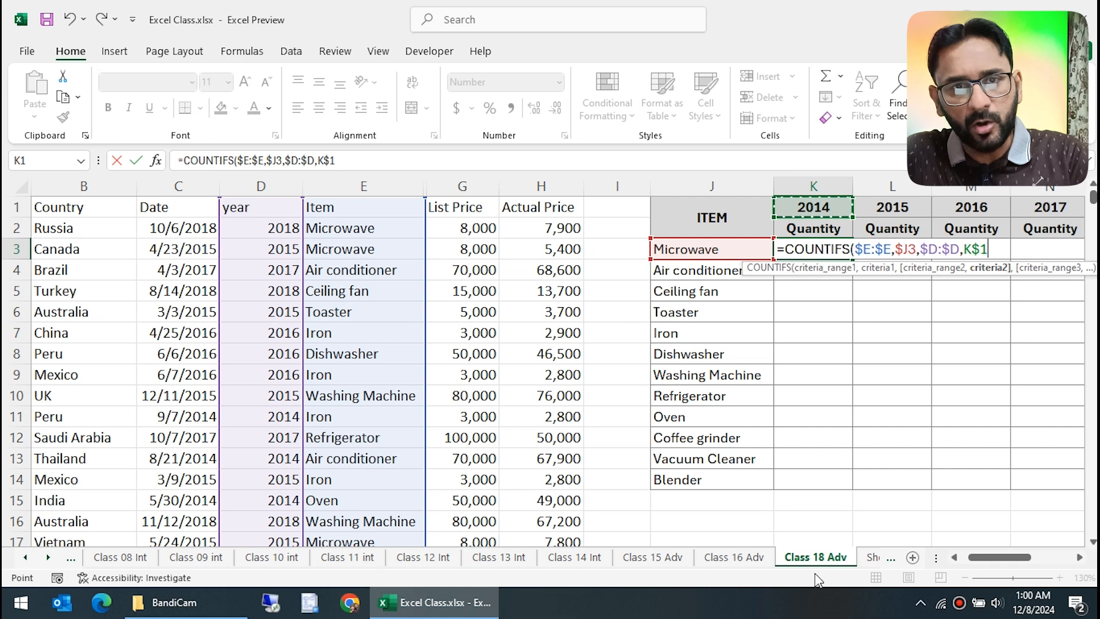
key("Return")
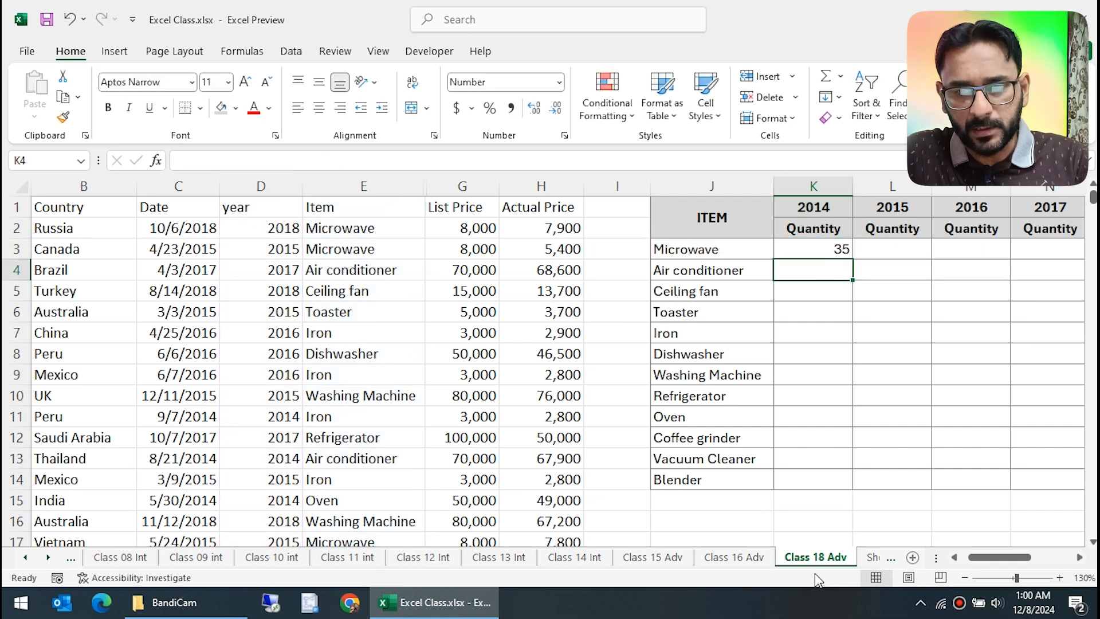
Step: Copy the COUNTIFS formula from K3 to all item and year cells in K3:O14
key("Up")
key("ctrl+c")
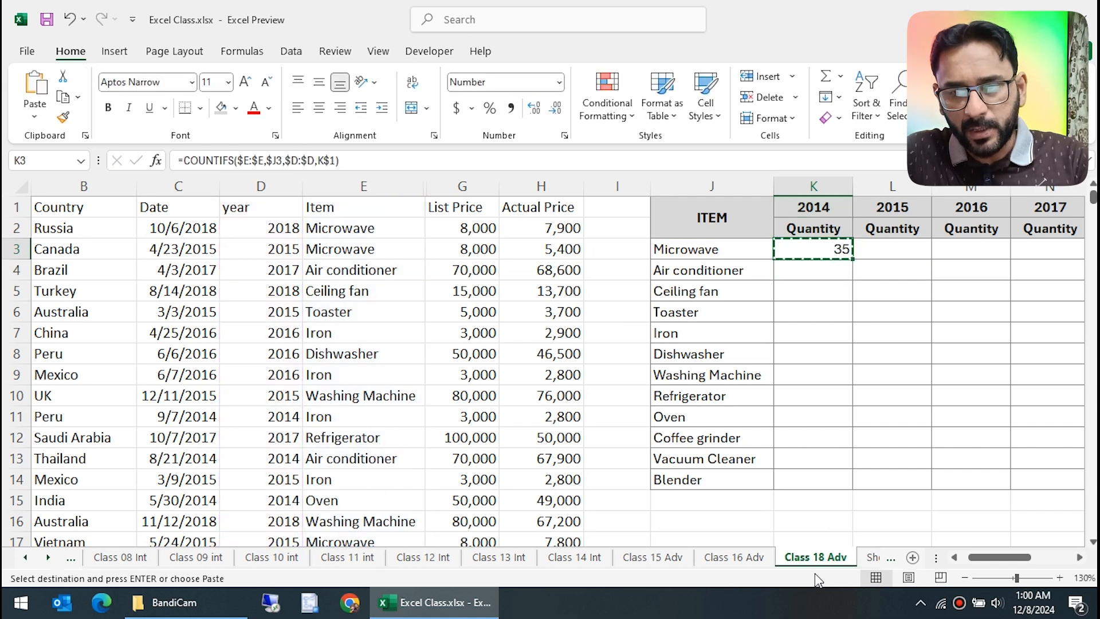
key("shift+Right")
key("shift+Right")
key("shift+Right")
key("shift+Right")
key("shift+Down")
key("shift+Down")
key("shift+Down")
key("shift+Down")
key("shift+Down")
key("shift+Down")
key("shift+Down")
key("shift+Down")
key("shift+Down")
key("shift+Down")
key("shift+Down")
key("shift+Down")
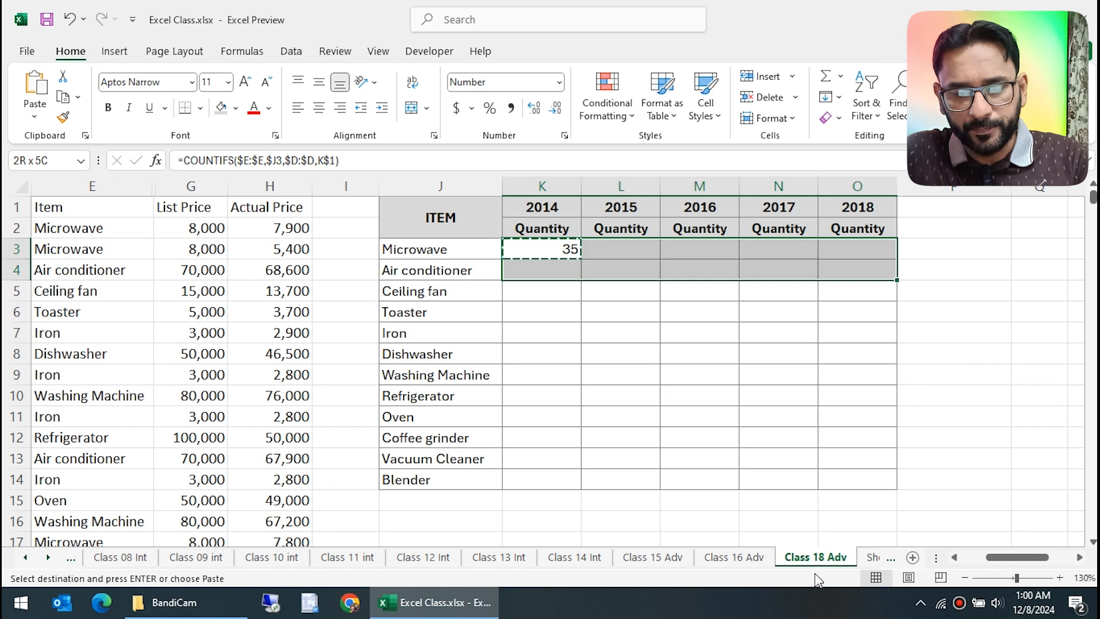
key("shift+Up")
key("shift+Down")
key("shift+Up")
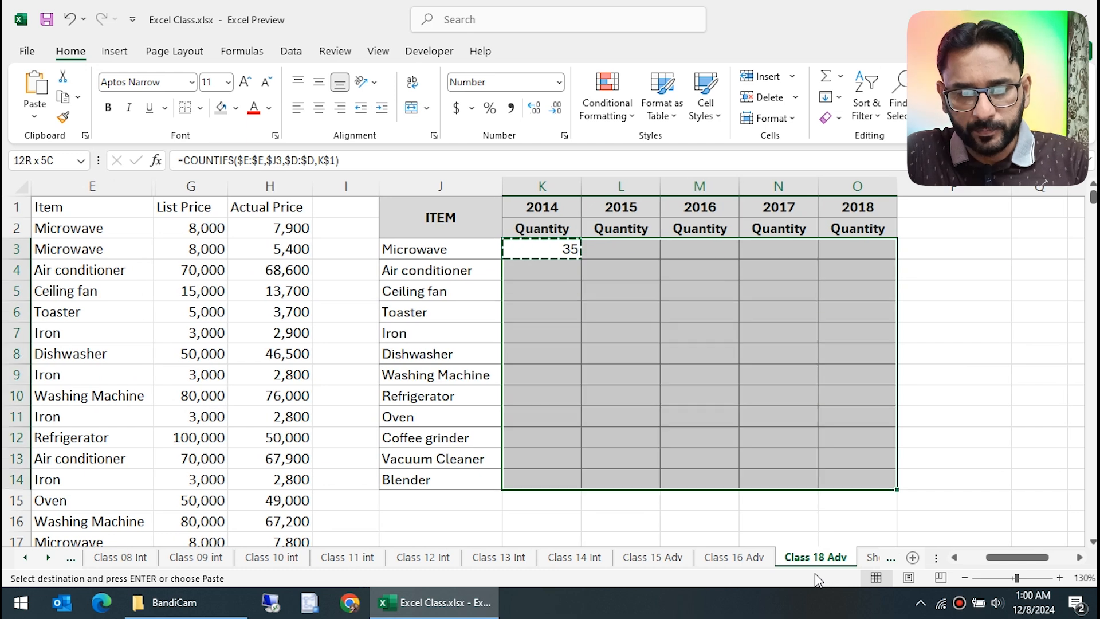
key("Return")
Step: Select all quantities in K3:O14 to check their sum
key("Left")
key("Right")
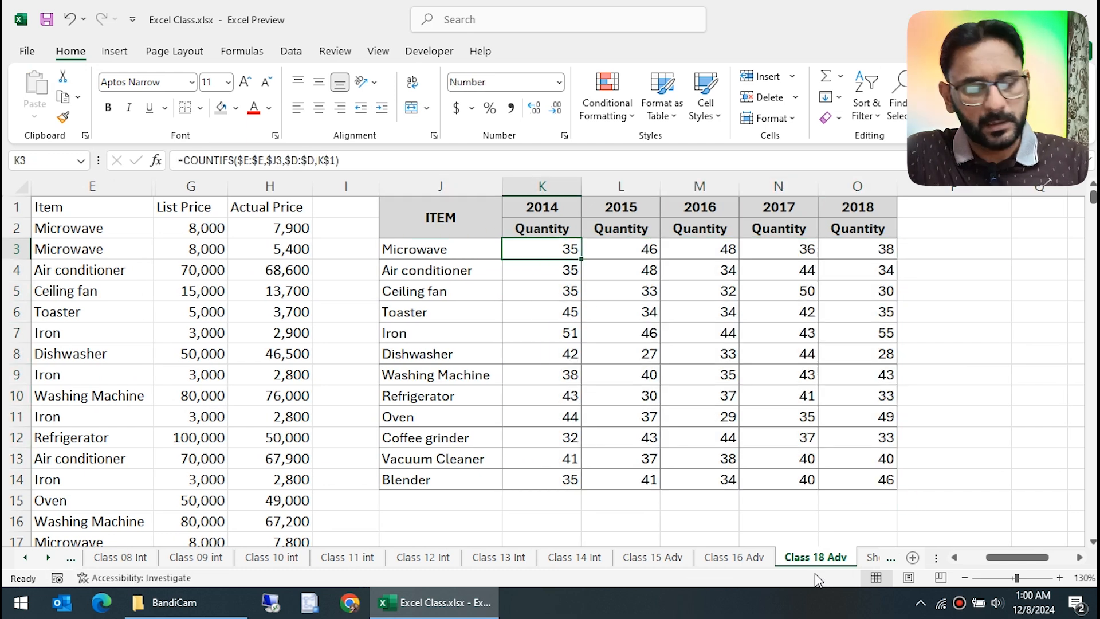
key("ctrl+shift+Right")
key("ctrl+shift+Down")
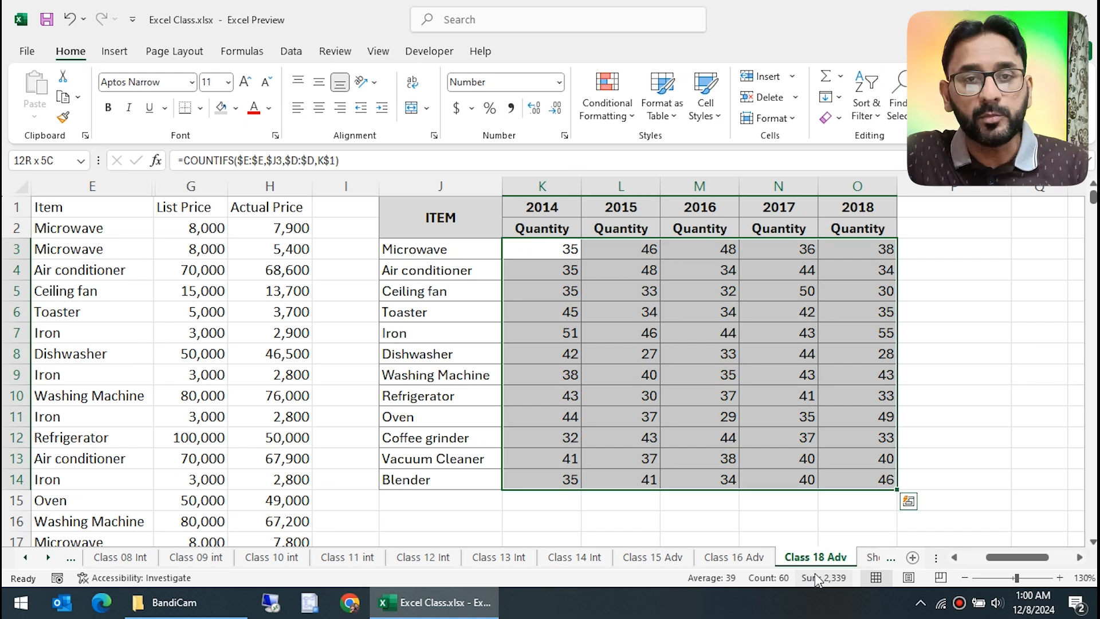
Step: Examine the YEAR formula in the year helper column at D2
key("Left")
key("Left")
key("Left")
key("Left")
key("Left")
key("Left")
key("Left")
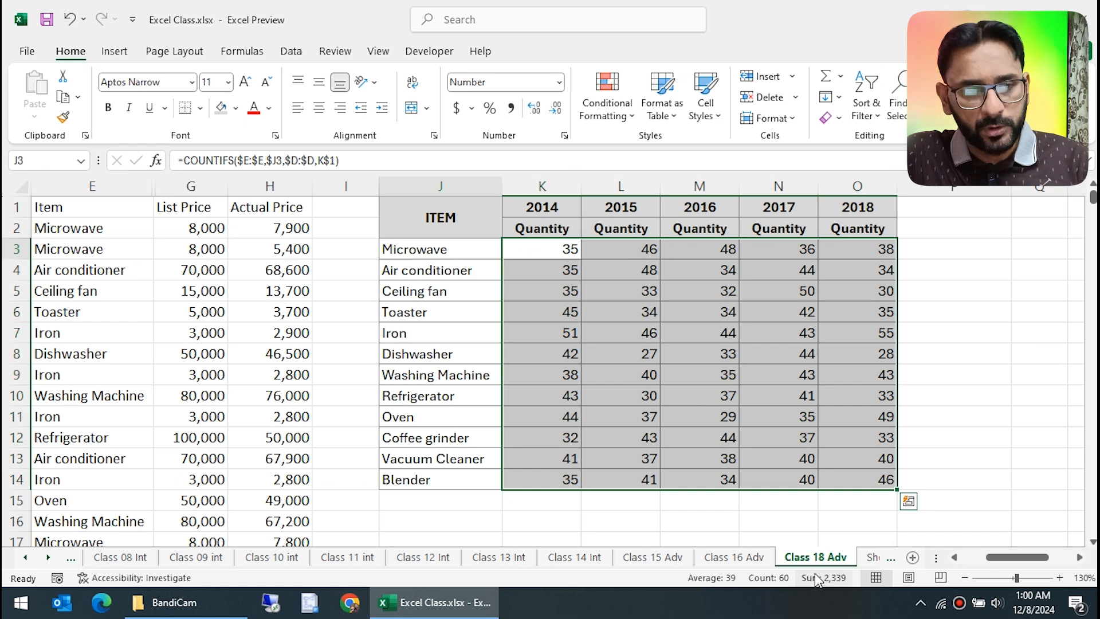
key("Right")
key("Left")
key("Right")
key("Up")
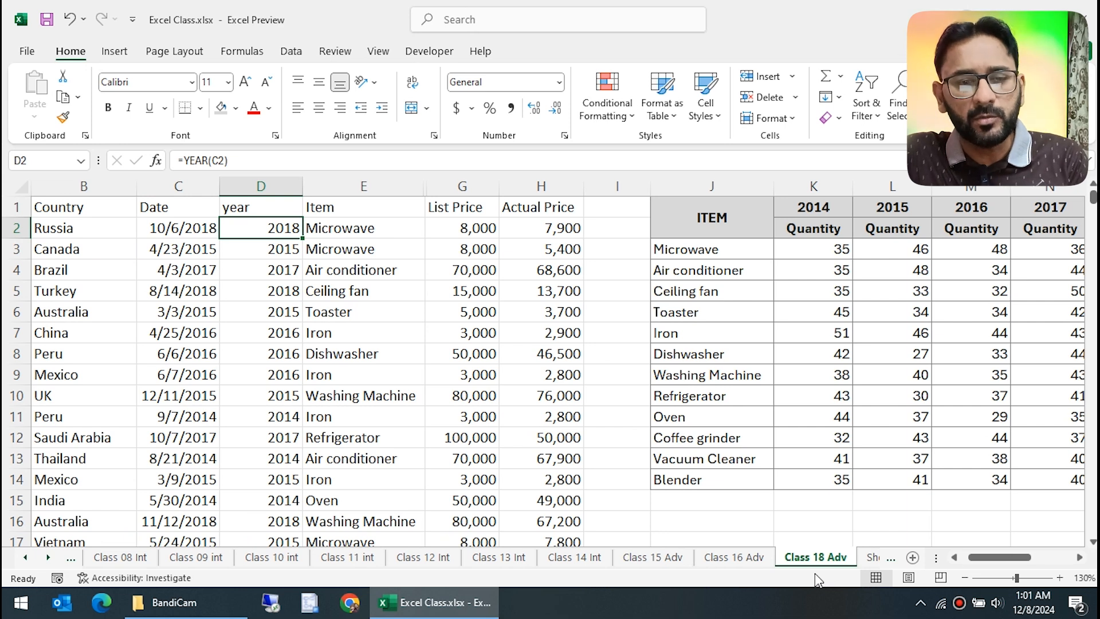
Step: Clear the COUNTIFS formulas from the quantity cells K3:O14
key("Right")
key("Right")
key("Right")
key("Right")
key("Right")
key("Right")
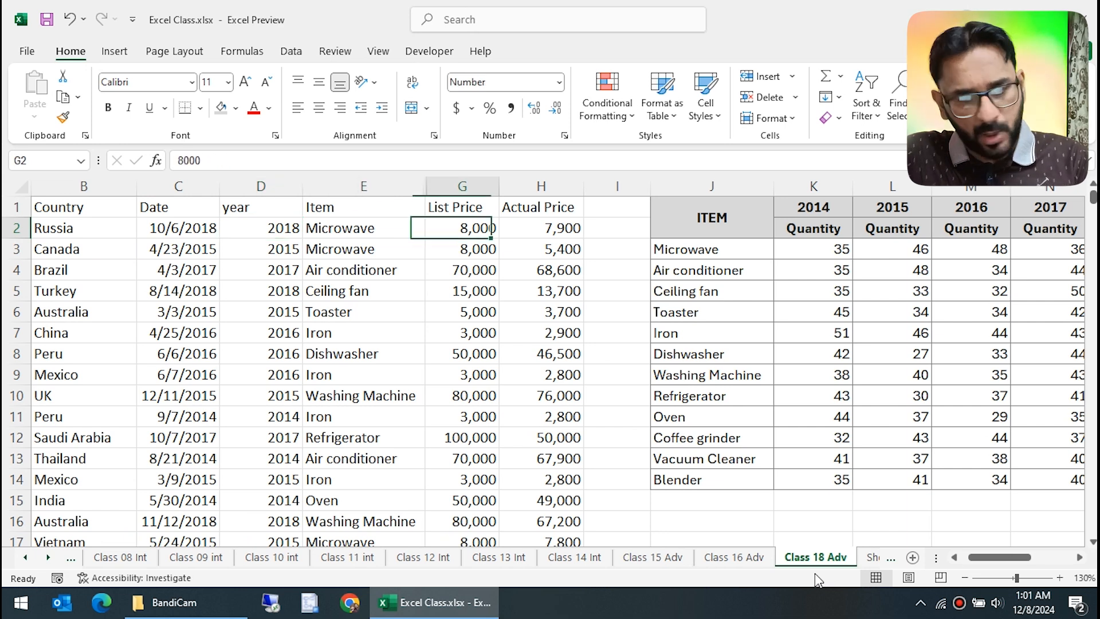
key("Down")
key("Down")
key("shift+Right")
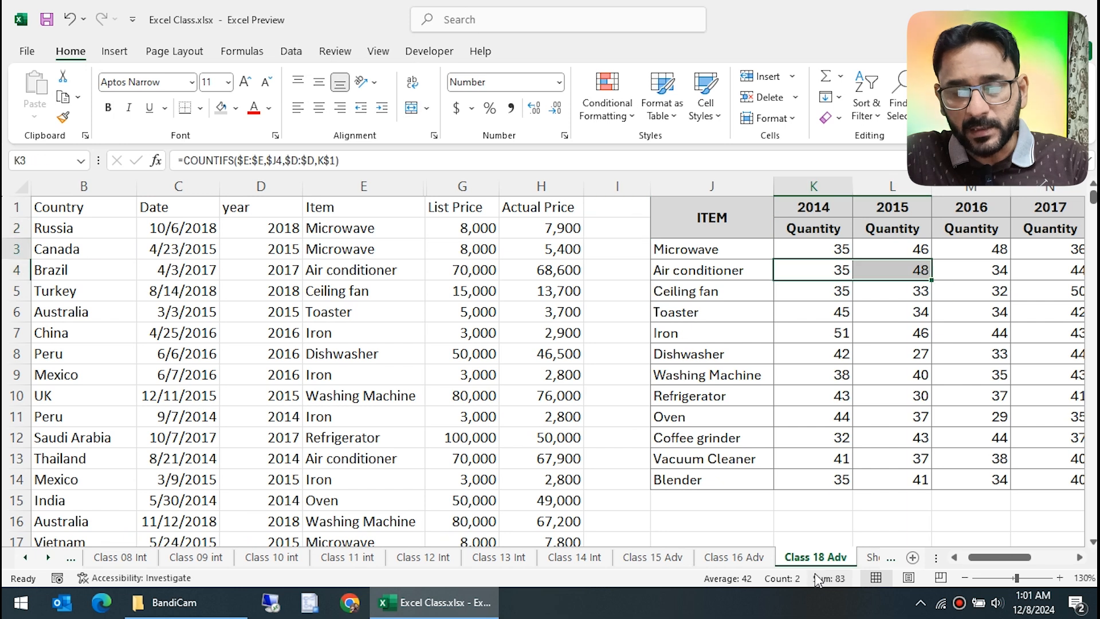
key("Up")
key("shift+Right")
key("shift+Right")
key("shift+Right")
key("shift+Right")
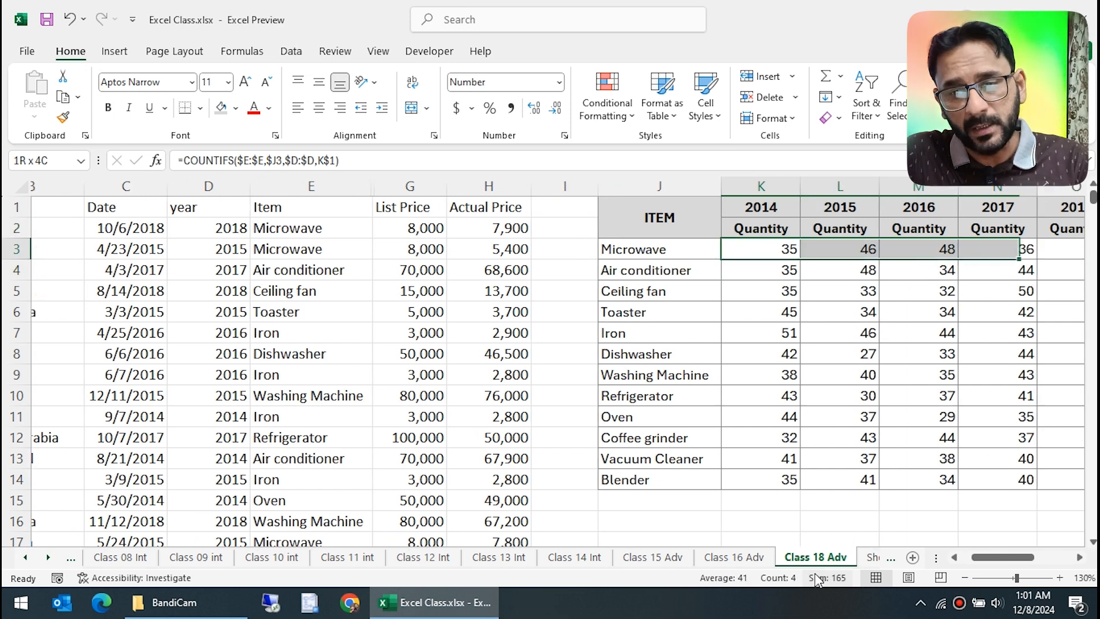
key("shift+Down")
key("shift+Down")
key("shift+Down")
key("shift+Down")
key("shift+Down")
key("shift+Down")
key("shift+Down")
key("shift+Down")
key("shift+Down")
key("shift+Down")
key("shift+Down")
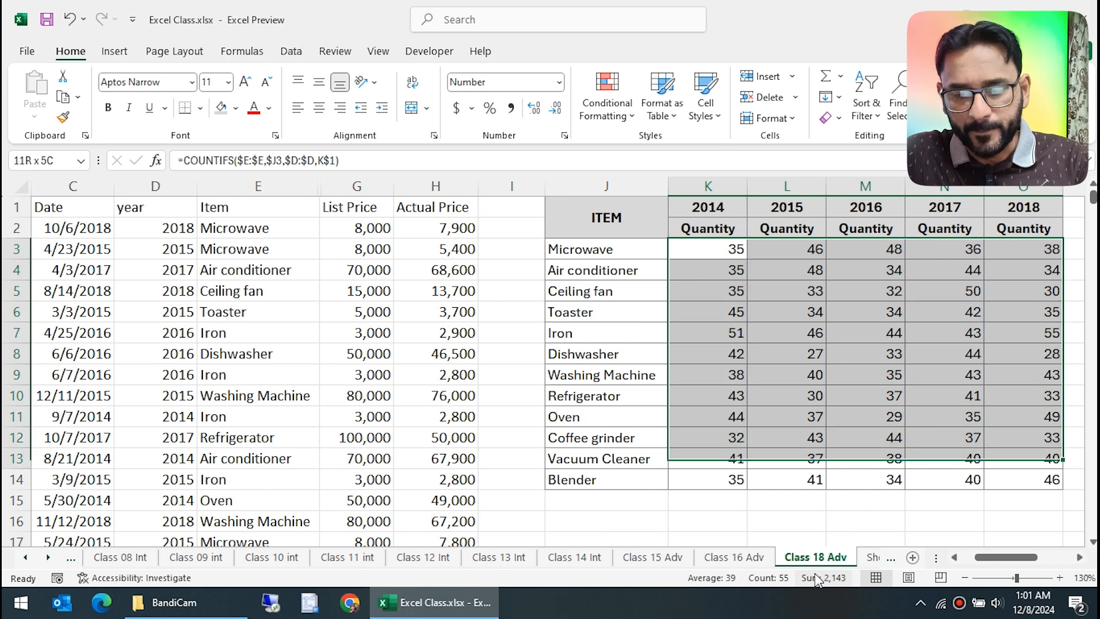
key("Delete")
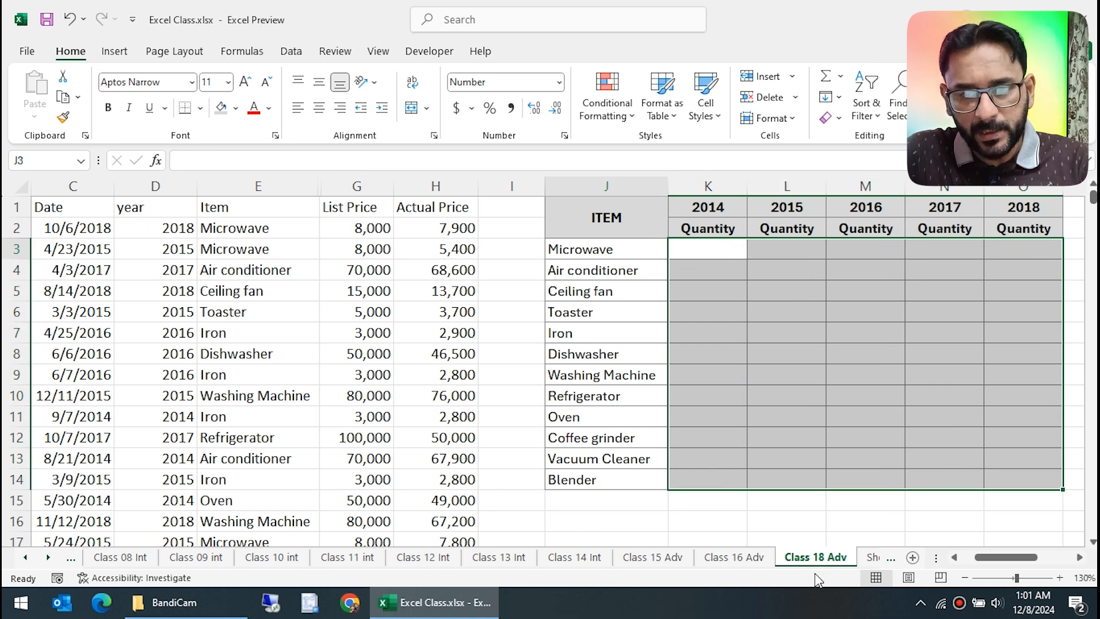
Step: Start a new COUNTIFS formula in K3 with the Item column as first criteria range, locked as $E:$E
key("Left")
key("Right")
type("=")
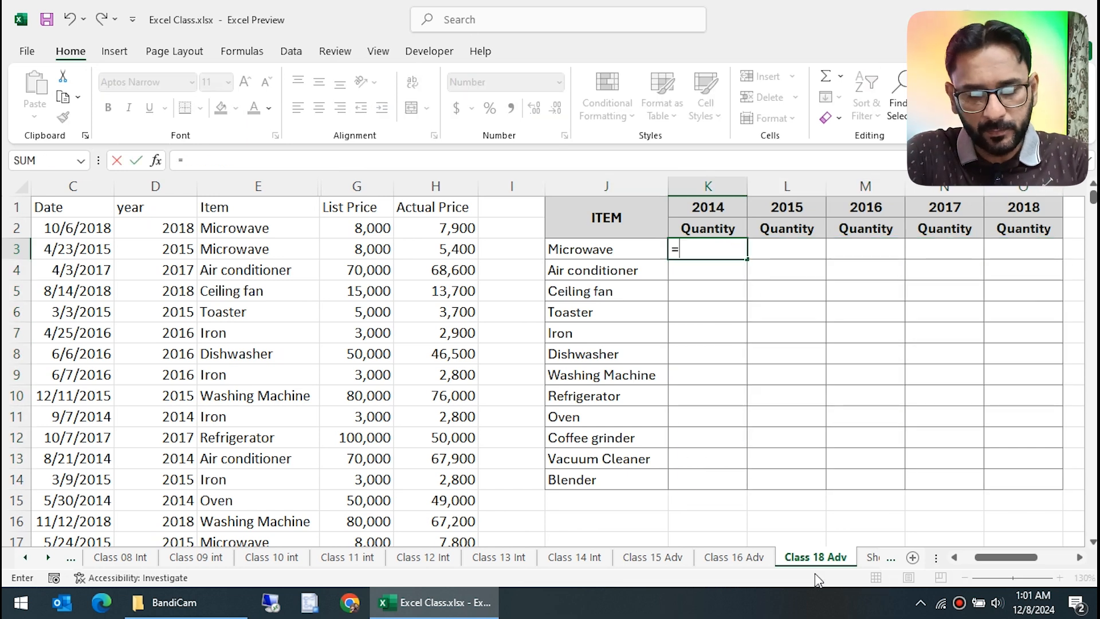
type("countifs")
key("Tab")
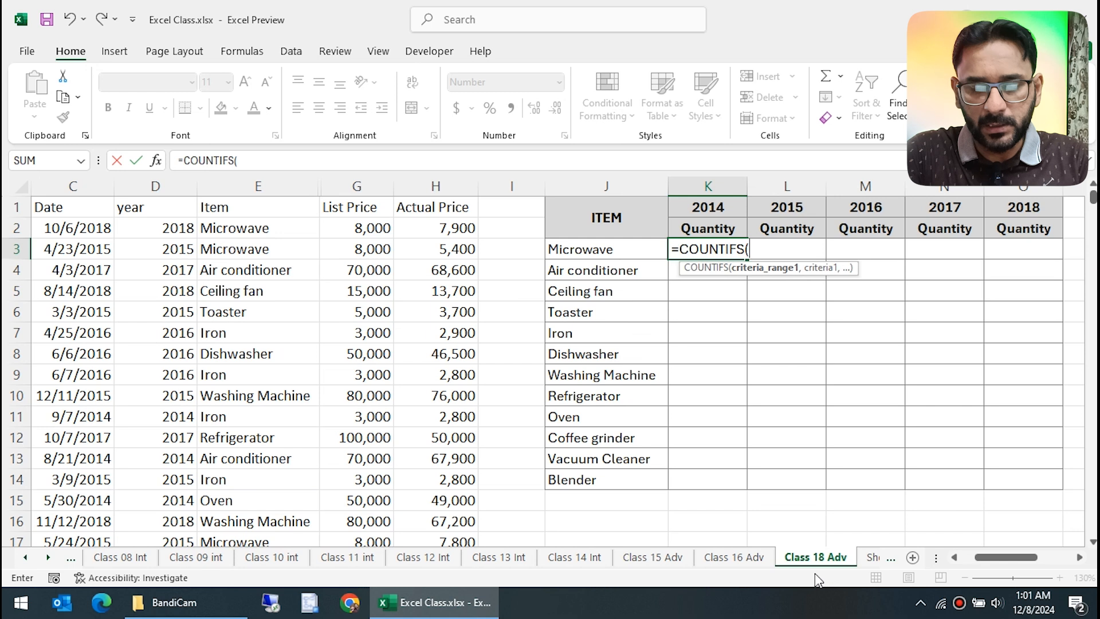
key("Left")
key("Left")
key("Left")
key("Left")
key("Left")
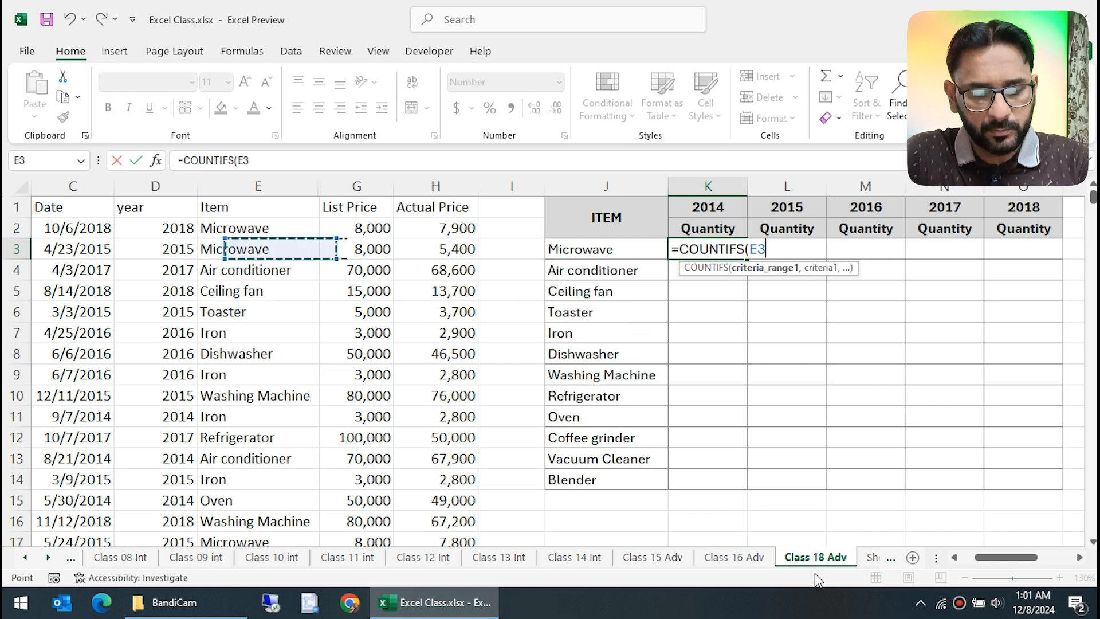
key("ctrl+space")
key("F4")
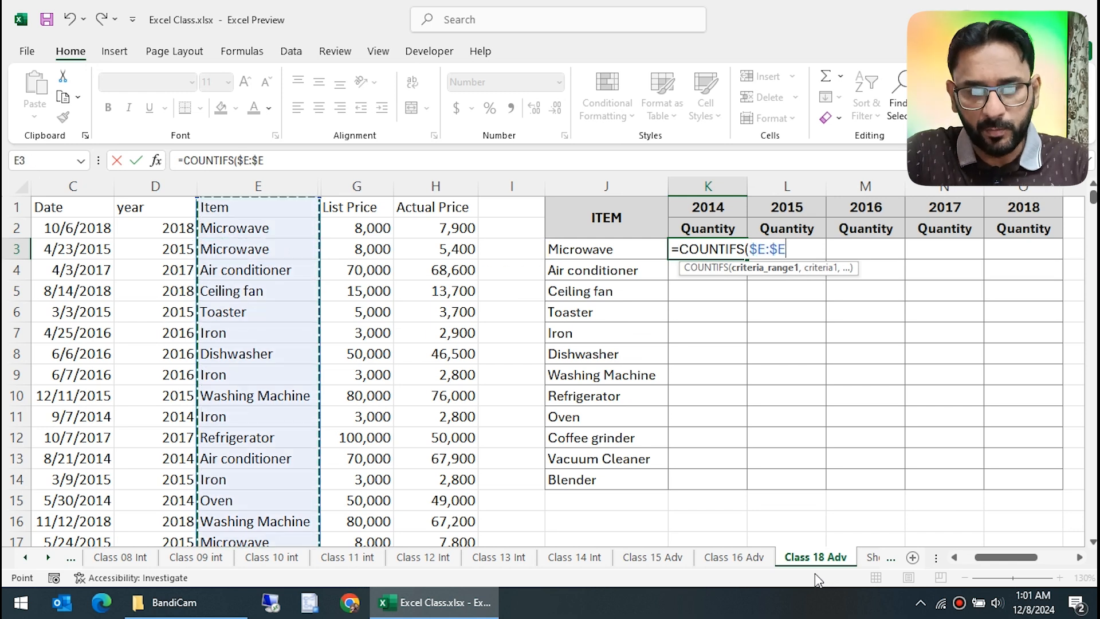
Step: Add the item name in J3 as the first criterion, locked as $J3
type(",")
key("Left")
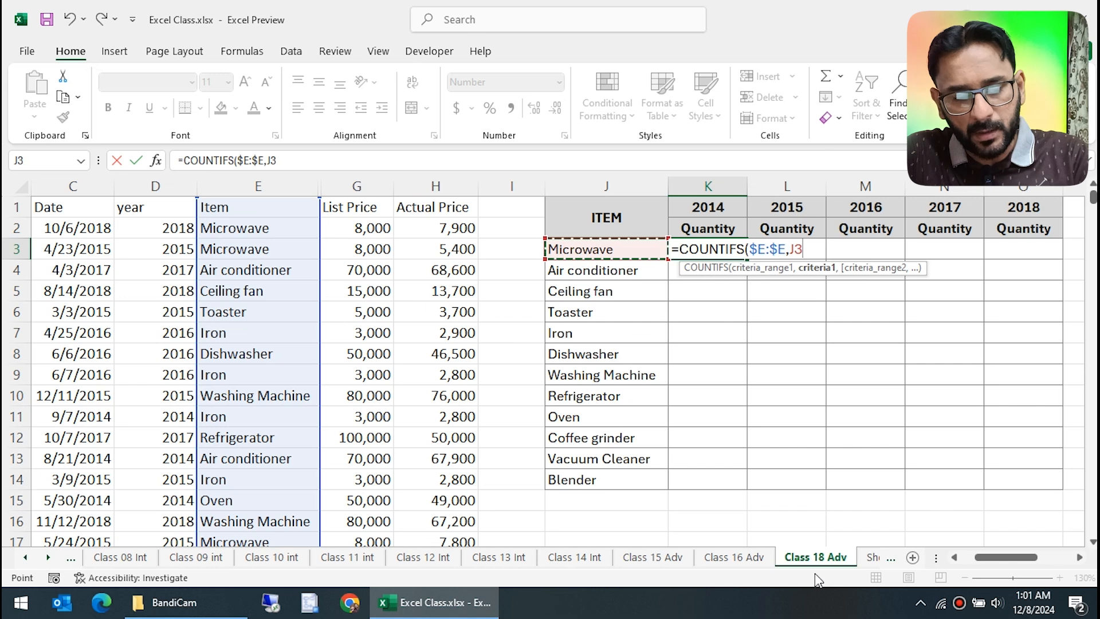
key("F4")
key("F4")
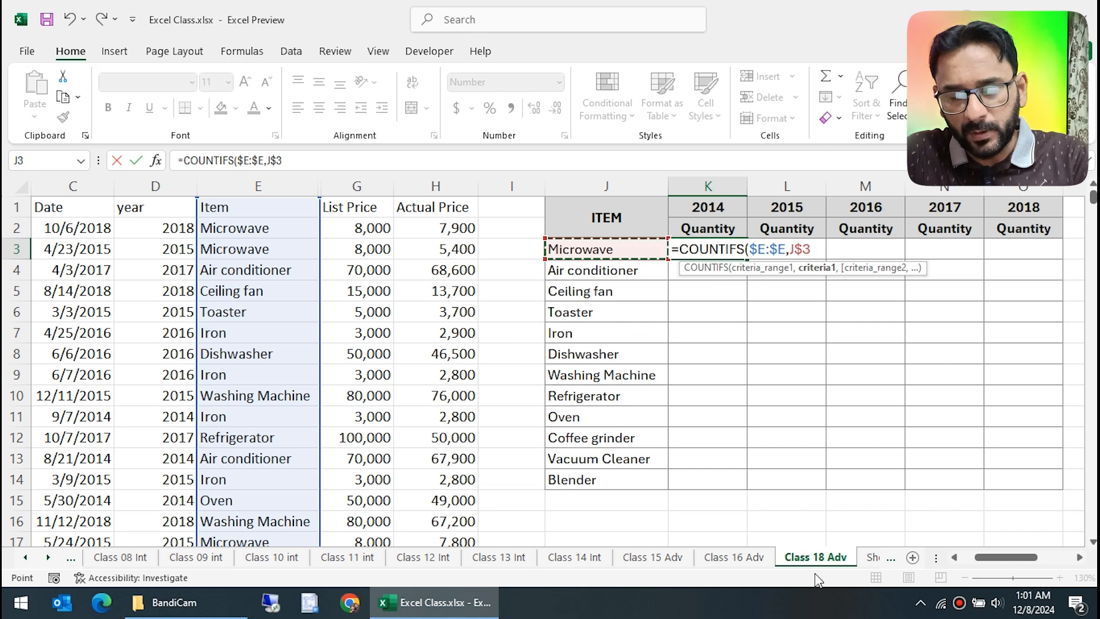
key("F4")
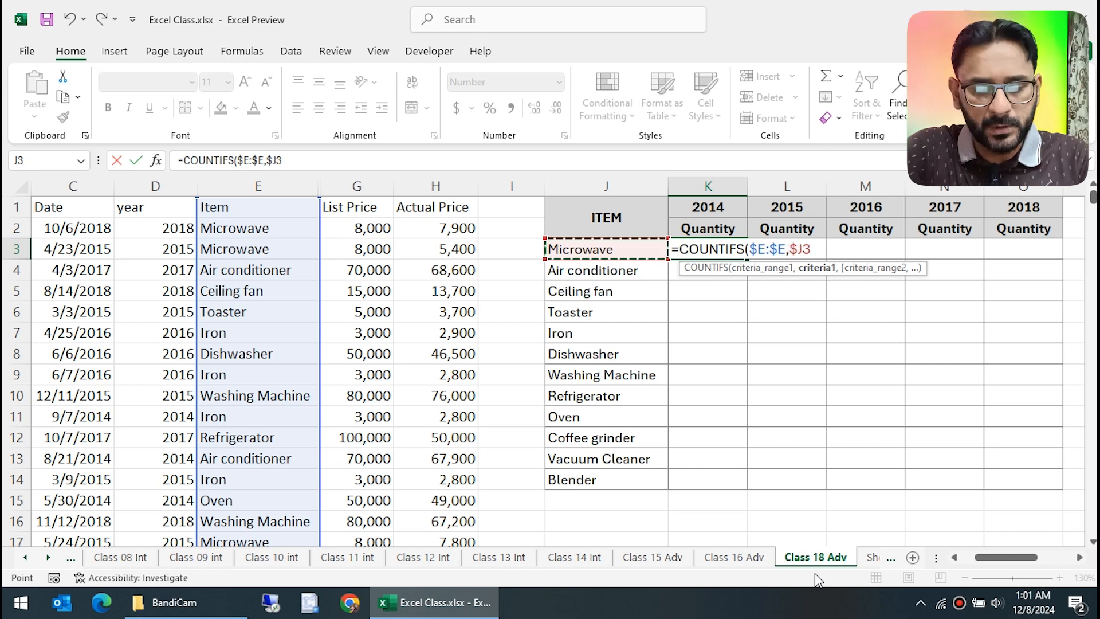
Step: Add the Date column as the second criteria range, locked as $C:$C
type(",")
key("Left")
key("Left")
key("Left")
key("Left")
key("Left")
key("Left")
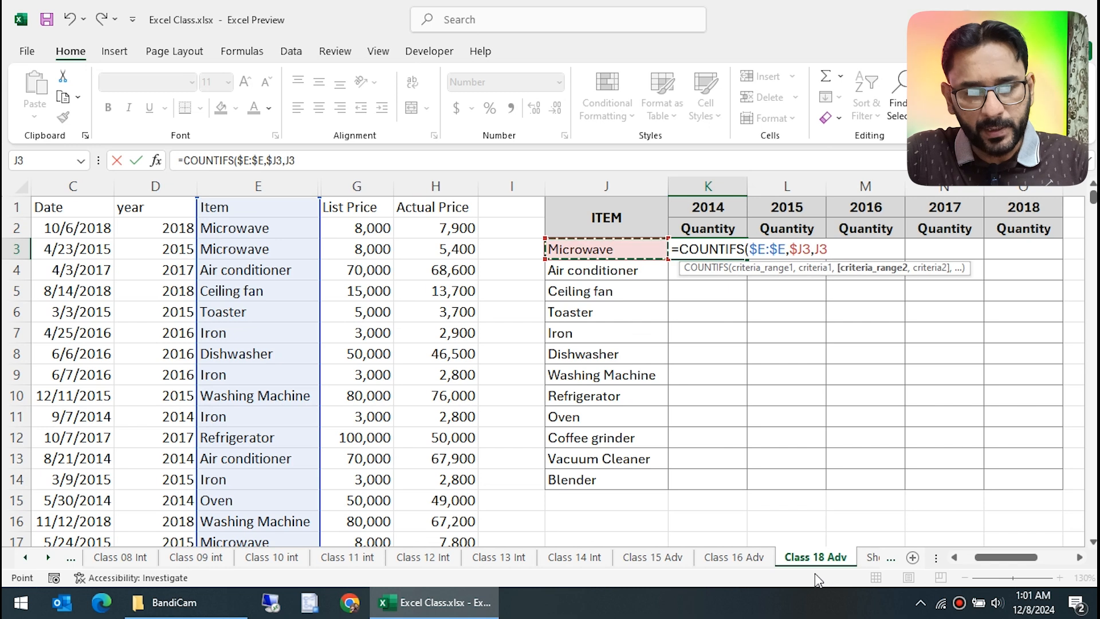
key("Left")
key("ctrl+space")
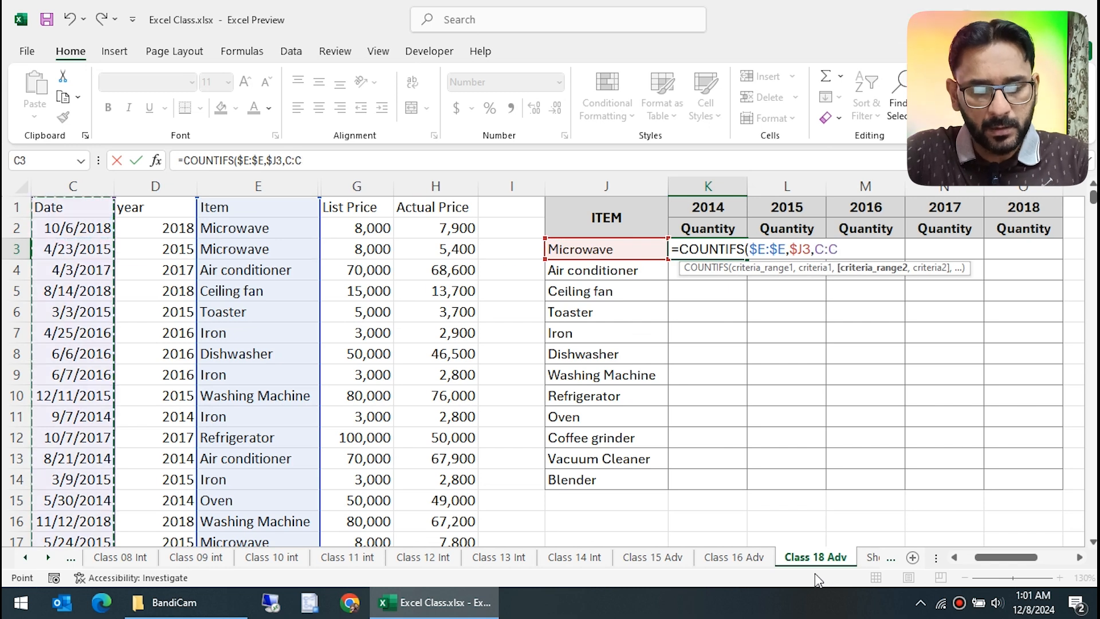
key("F4")
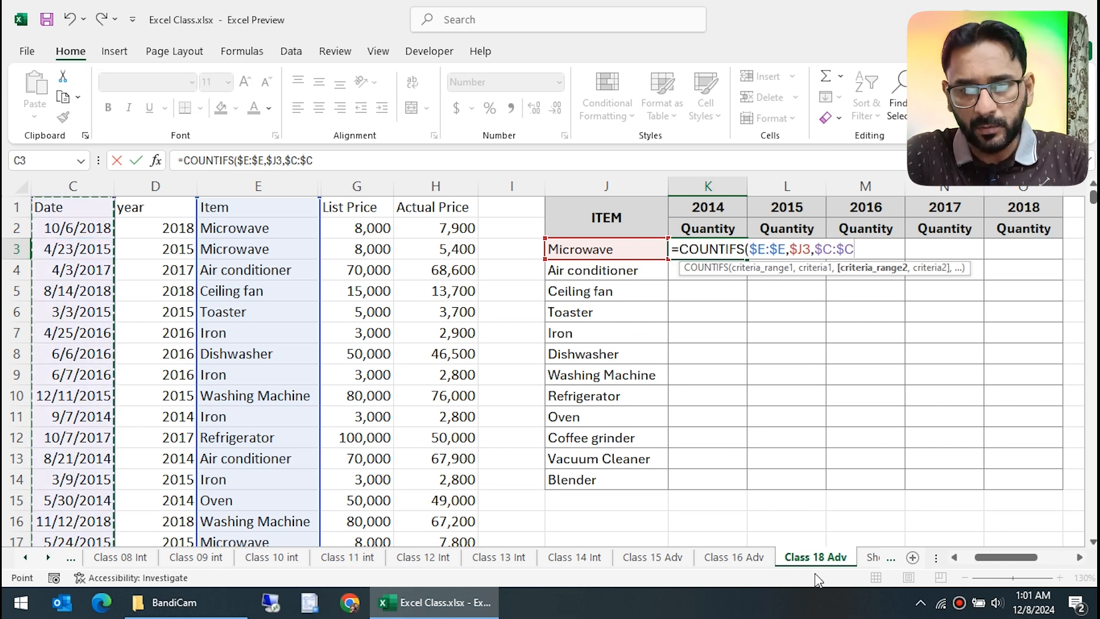
Step: Add ">="&DATE(K$1,1,1) as the second criterion, taking the year from the 2014 header with its row locked
type(",")
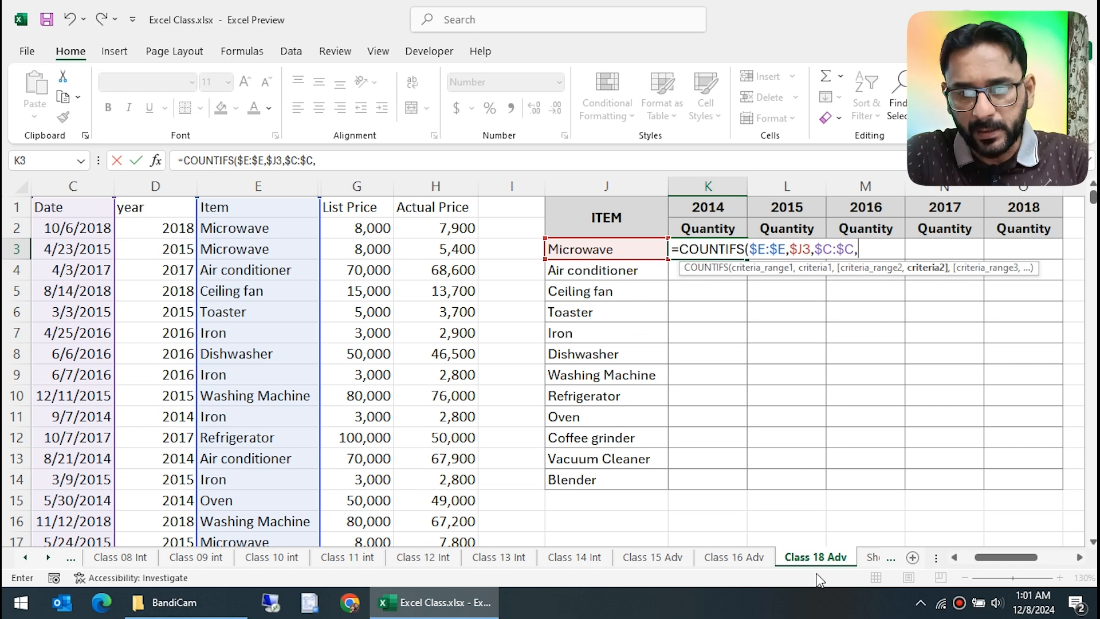
type("\">")
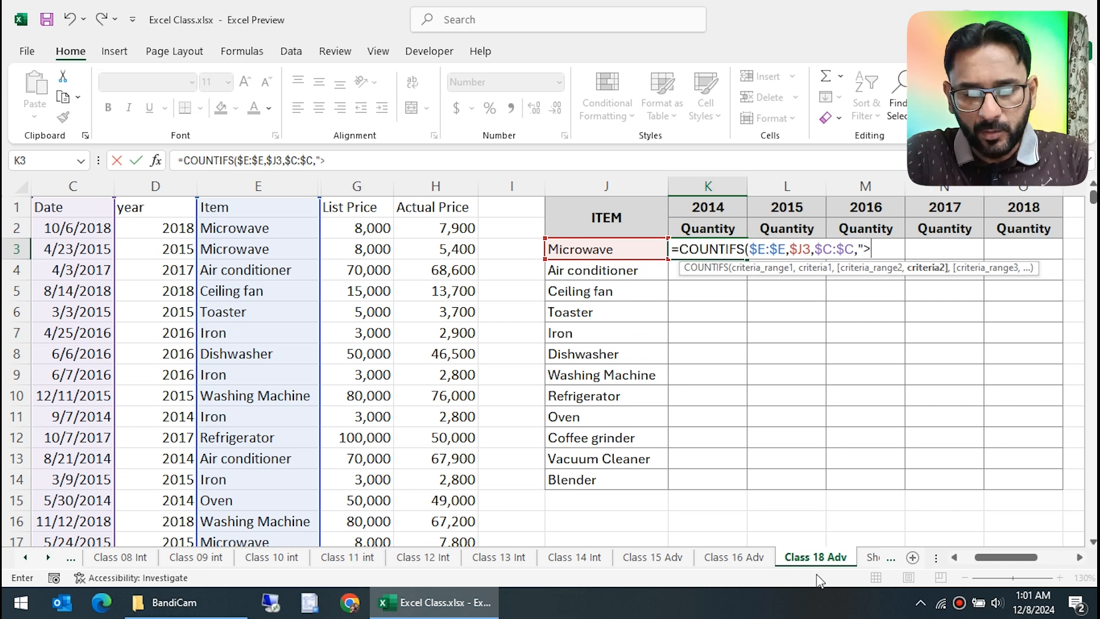
type("=\"&")
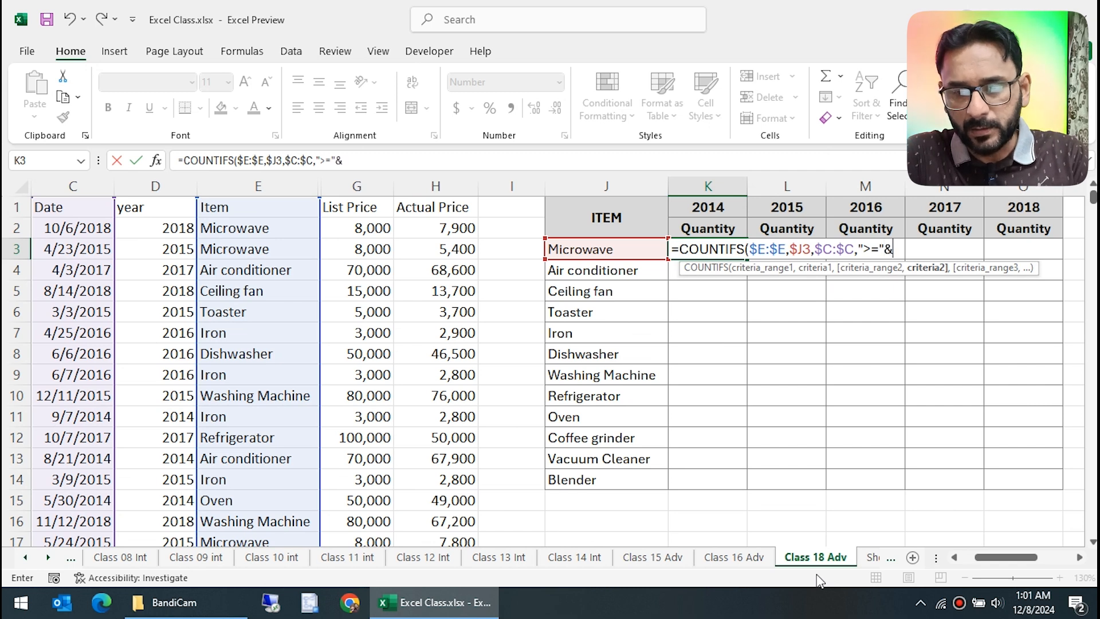
type("date(")
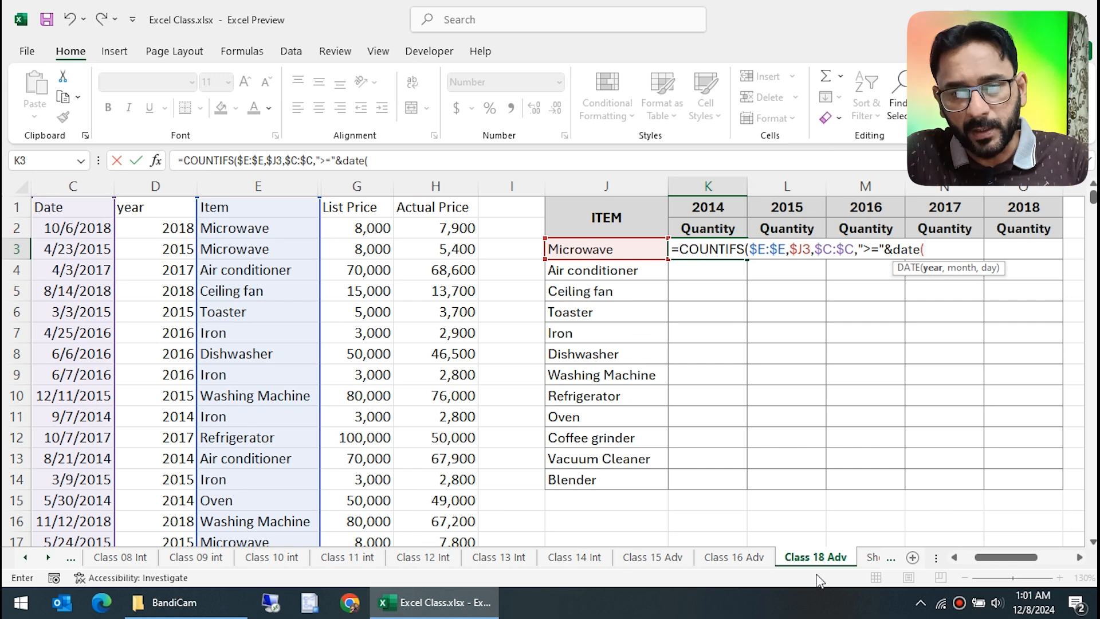
key("Up")
key("Up")
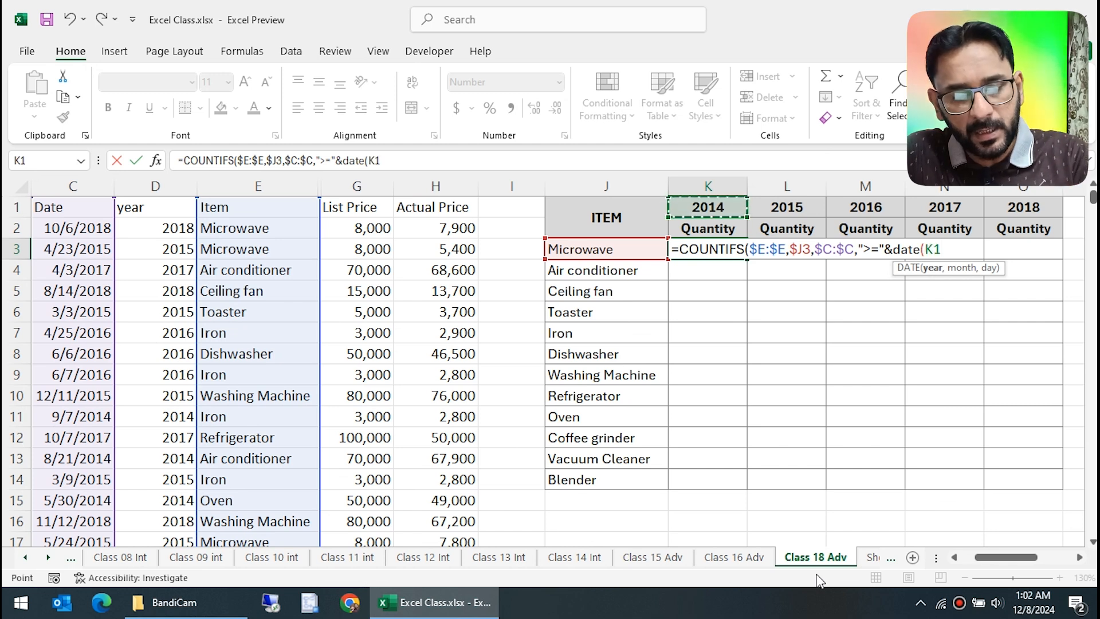
key("F4")
key("F4")
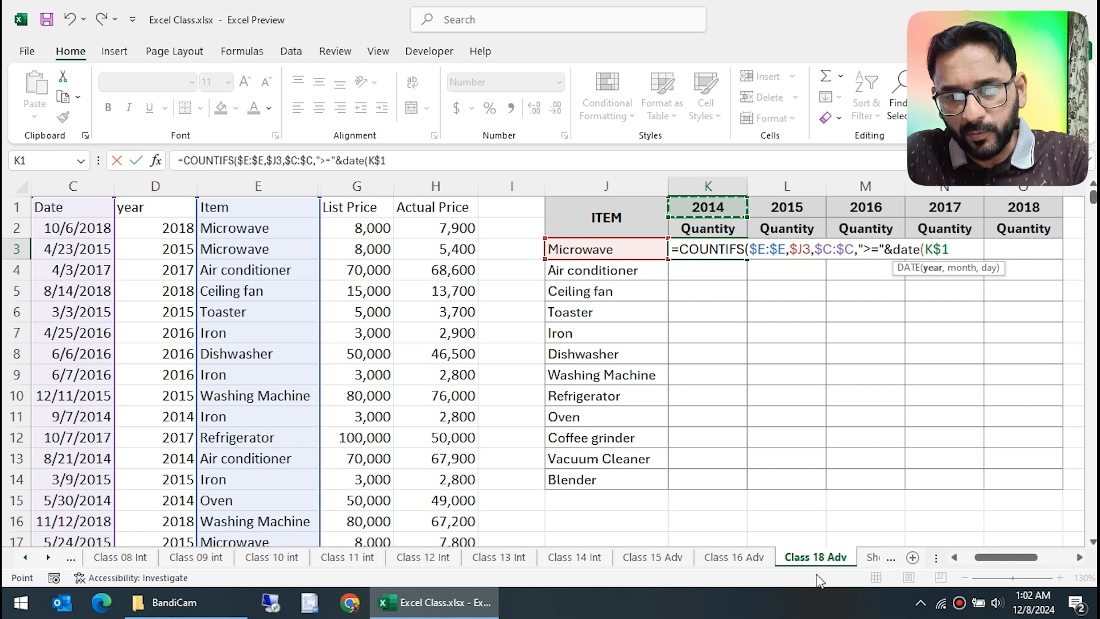
type(",1,1")
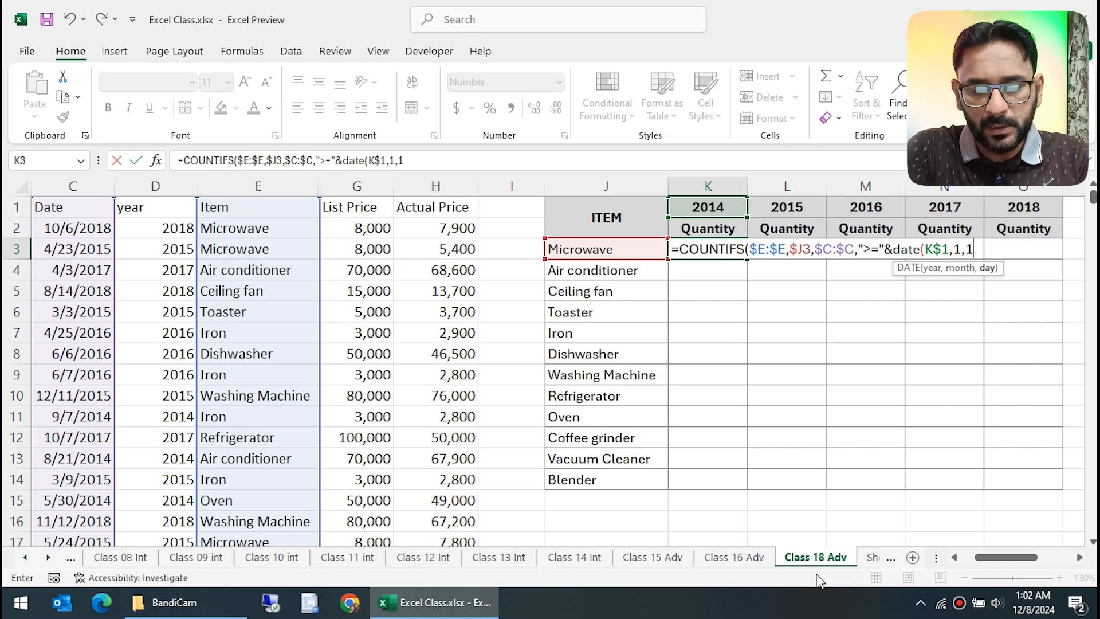
type(")")
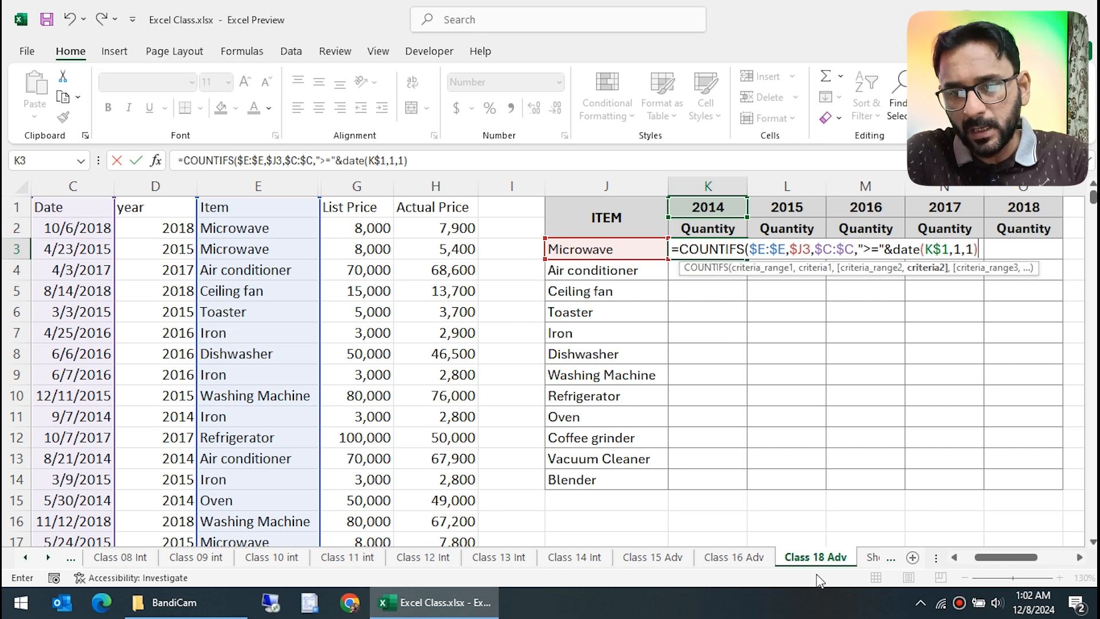
Step: Add the Date column again as the third criteria range, locked as $C:$C
type(",")
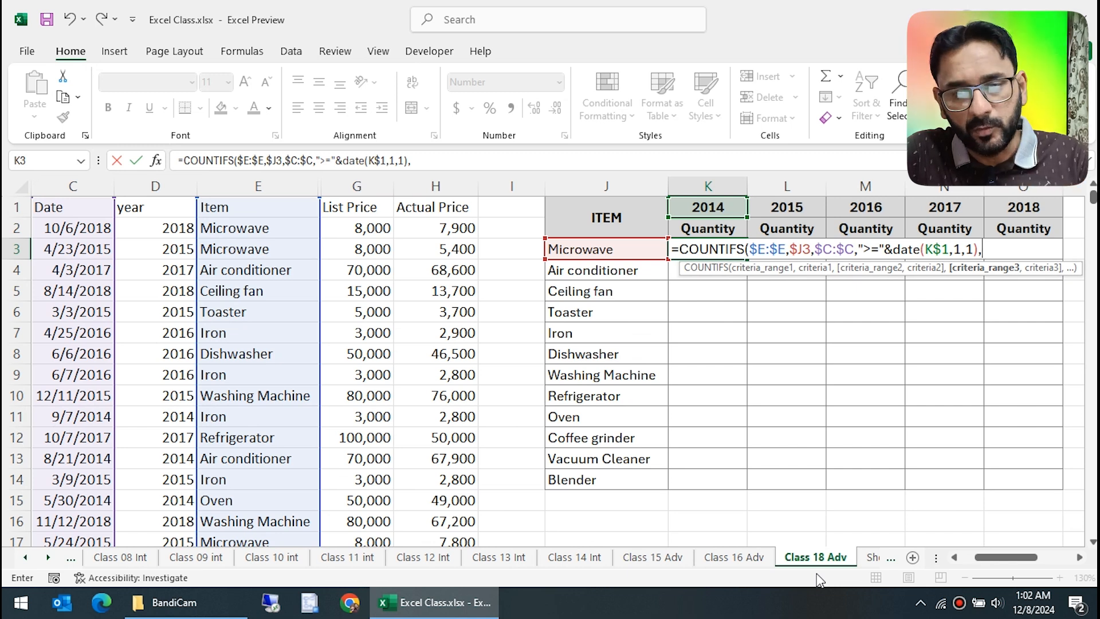
key("Left")
key("Left")
key("Left")
key("Left")
key("Left")
key("Left")
key("Left")
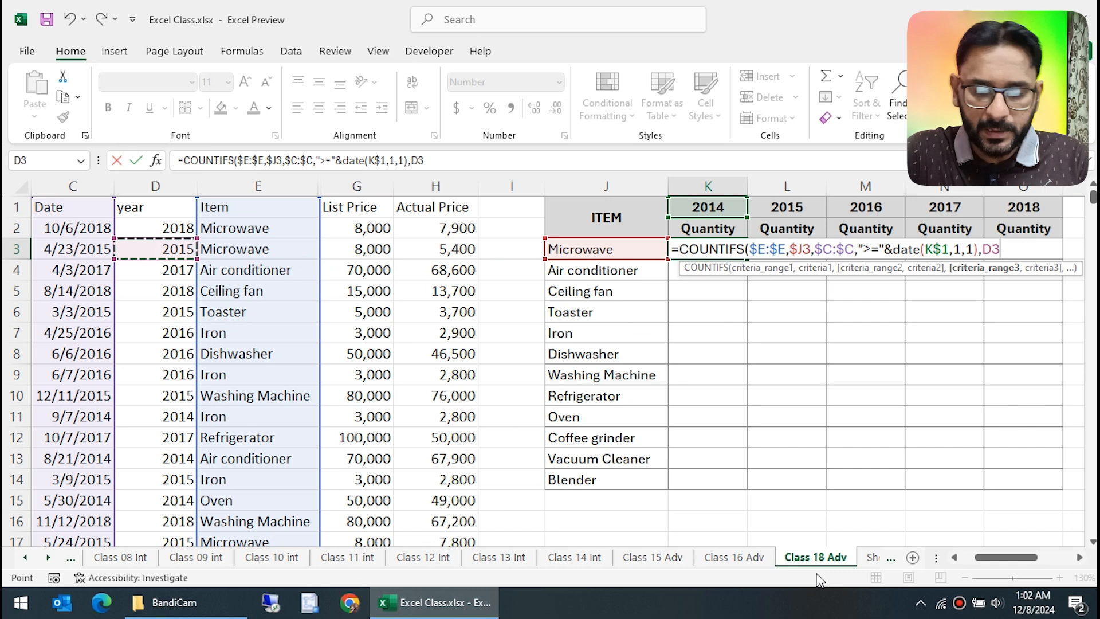
key("ctrl+space")
key("F4")
type(",")
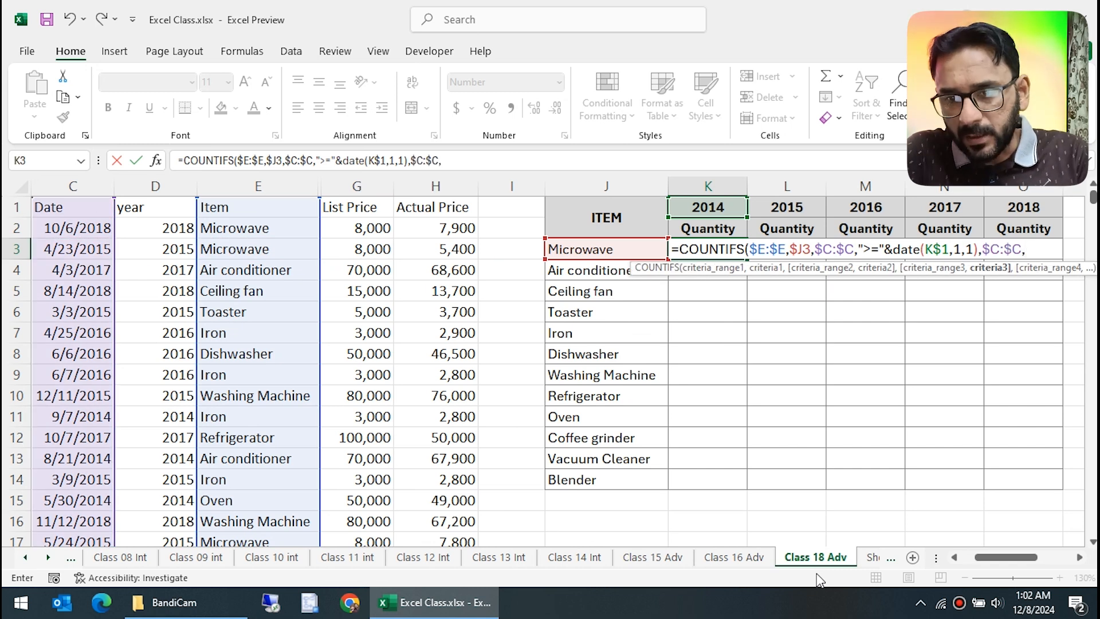
Step: Add "<="&DATE(K$1,12,31) as the third criterion and enter the finished COUNTIFS formula in K3
type("\"")
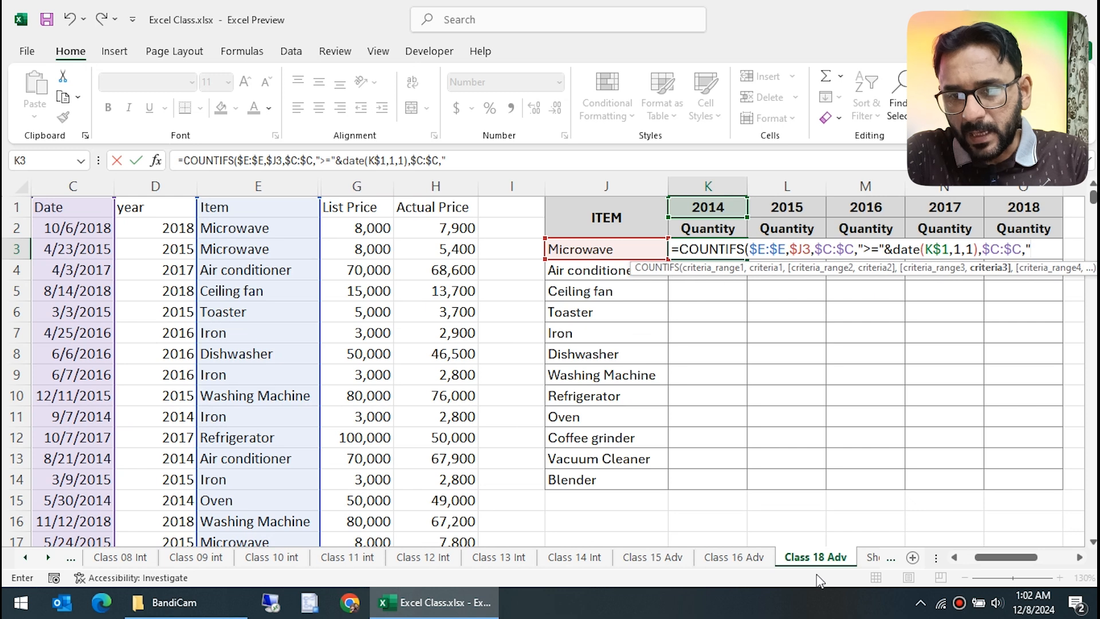
type("<=")
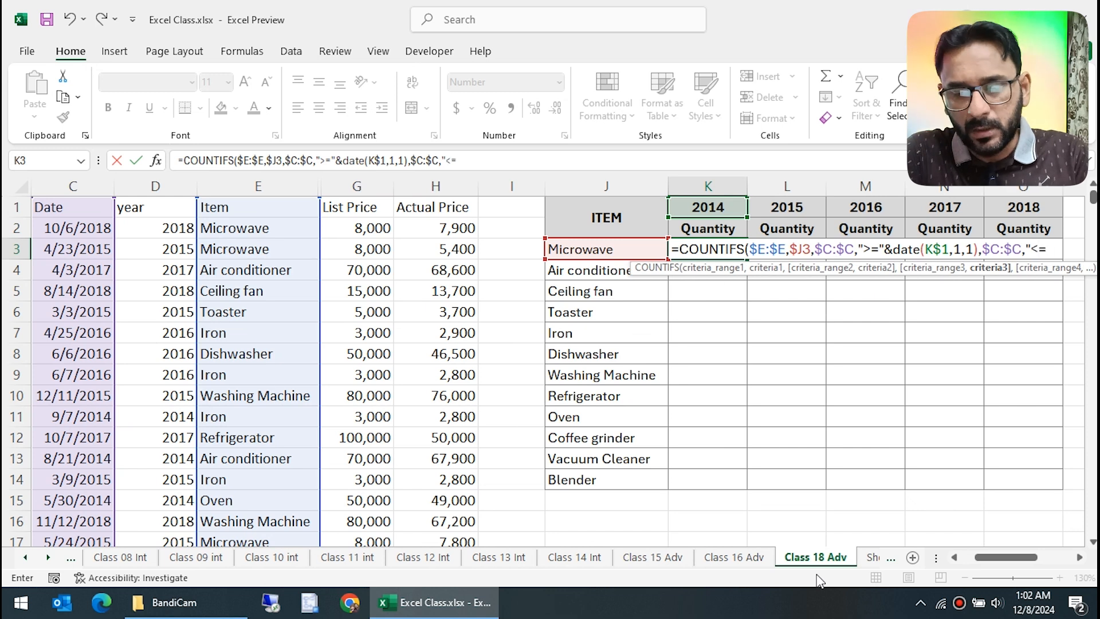
type("\"&date")
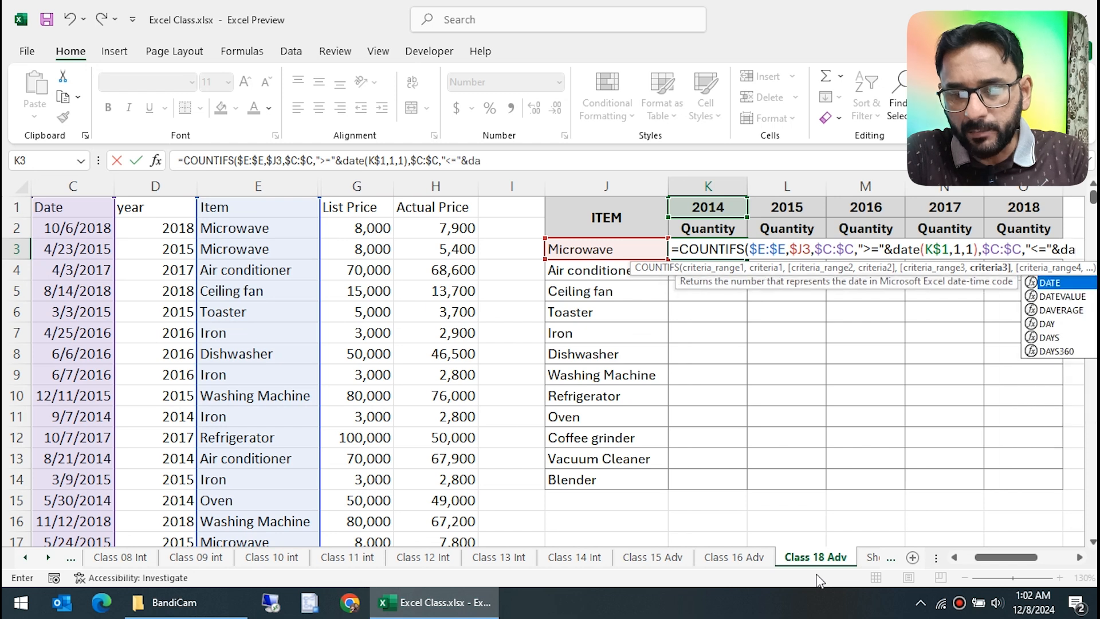
type("(")
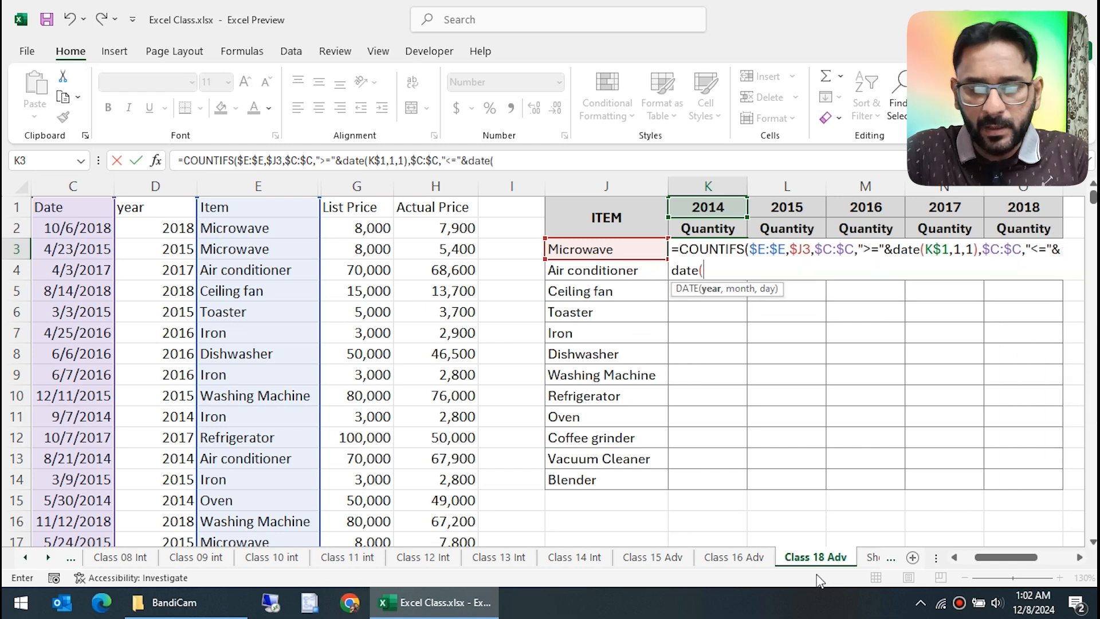
key("Up")
key("Up")
key("F4")
key("F4")
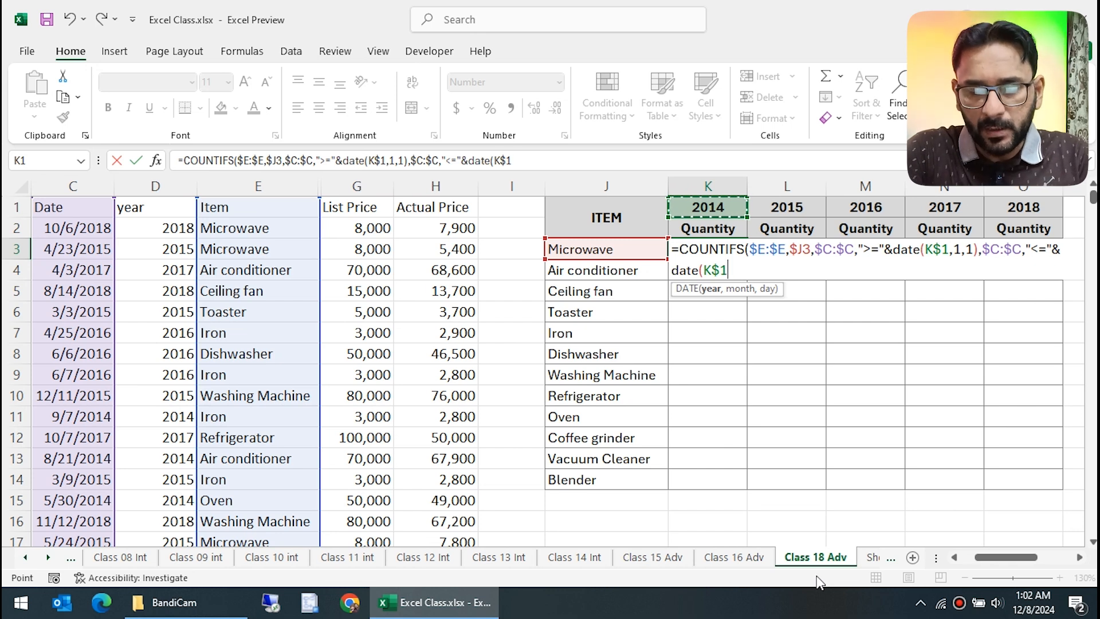
type(",")
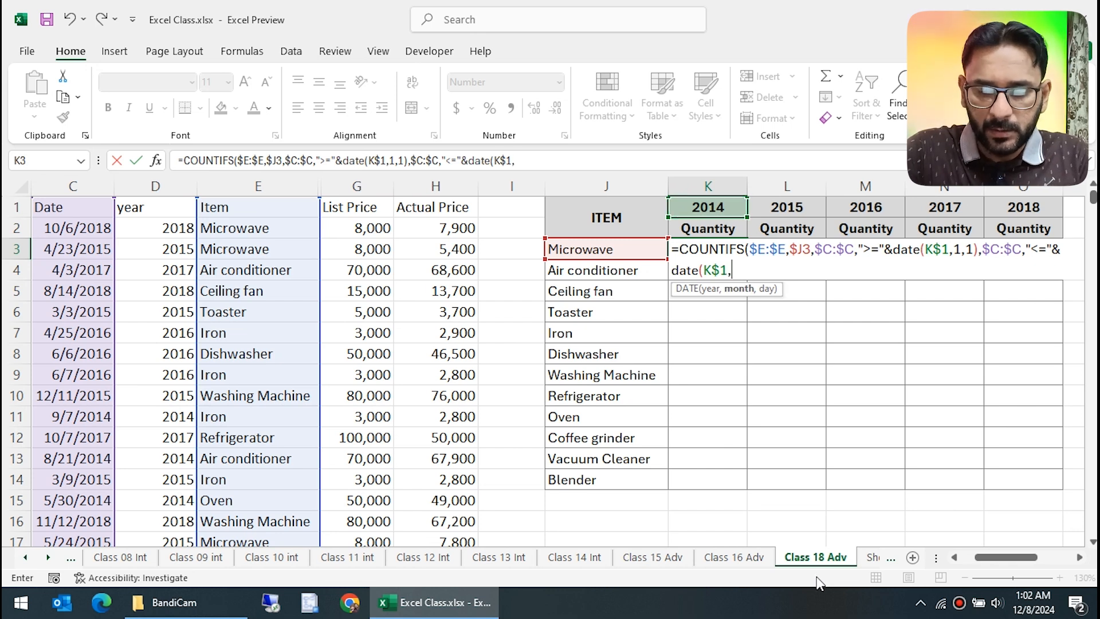
type("12")
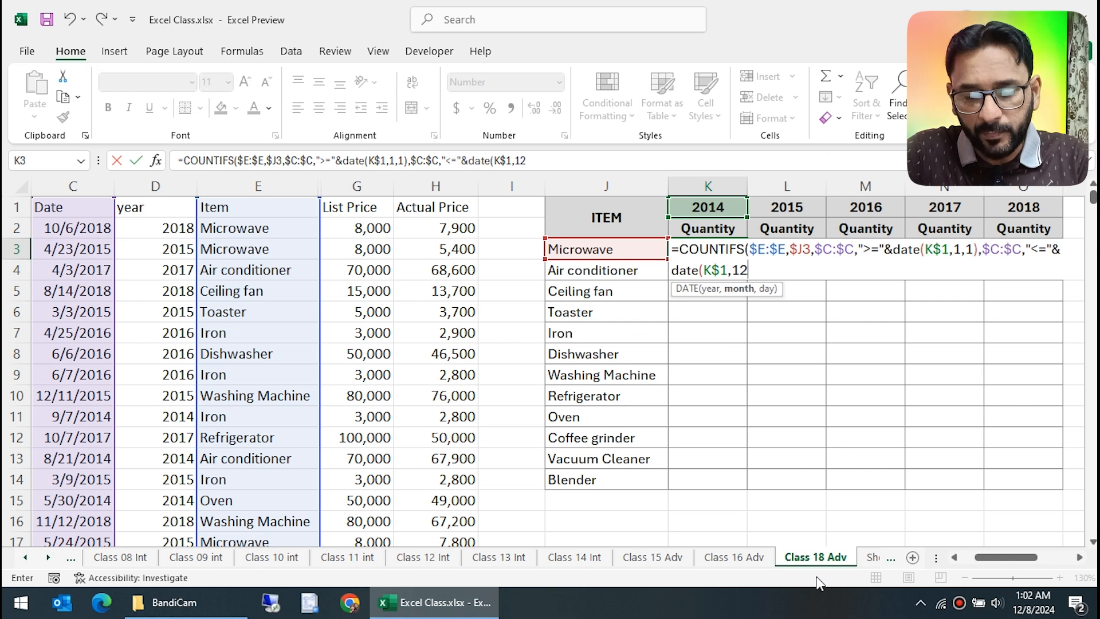
type(",31)")
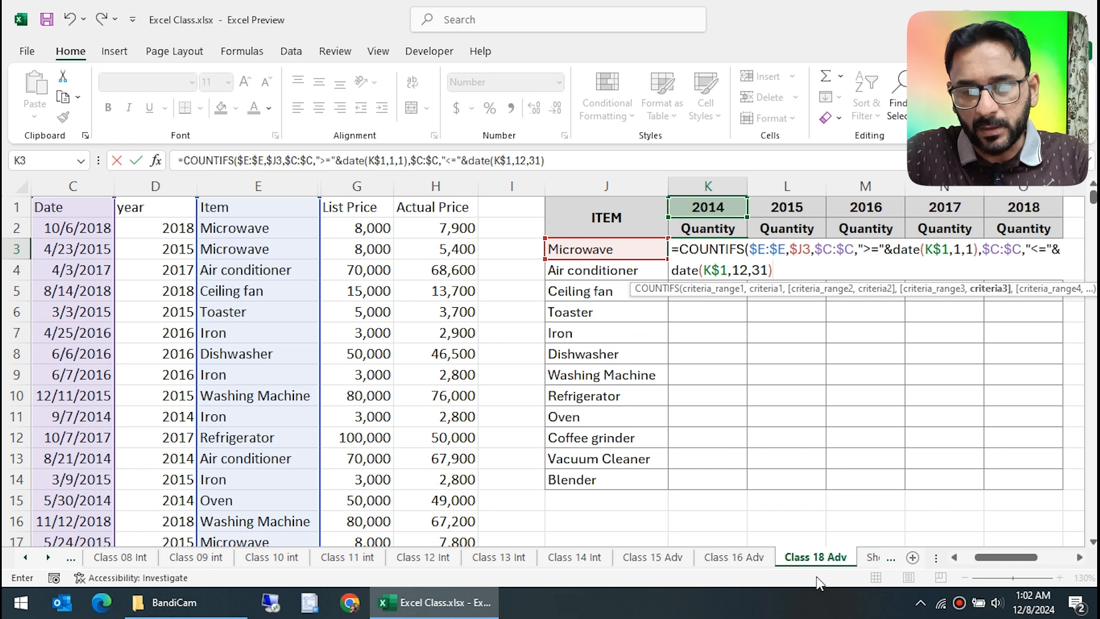
key("Return")
key("Return")
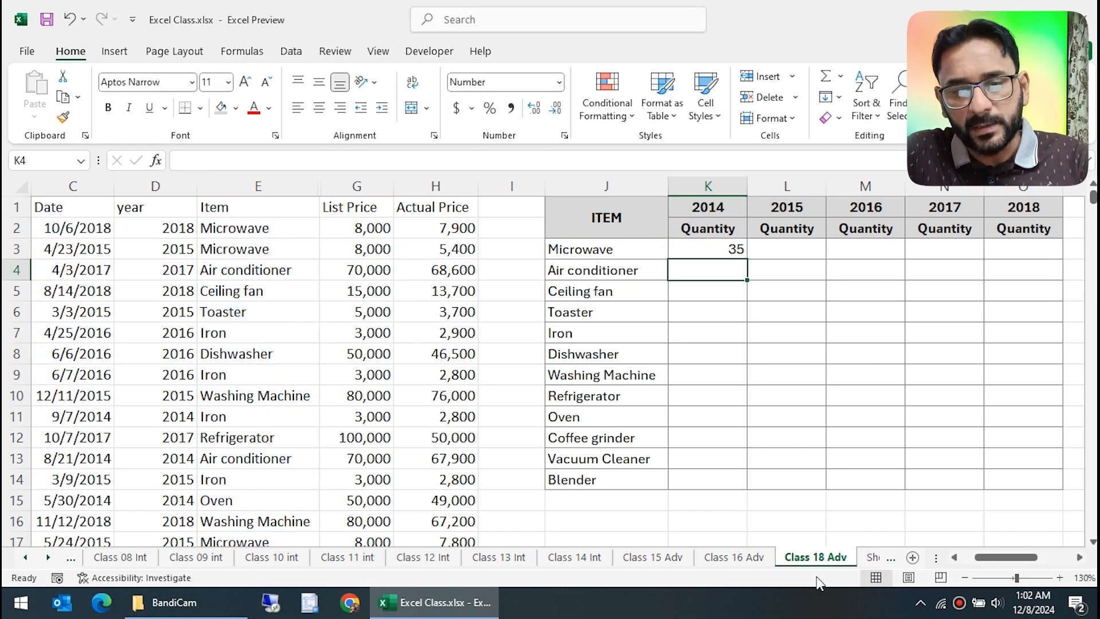
Step: Copy the COUNTIFS formula from K3 into all quantity cells K3:O14
key("Up")
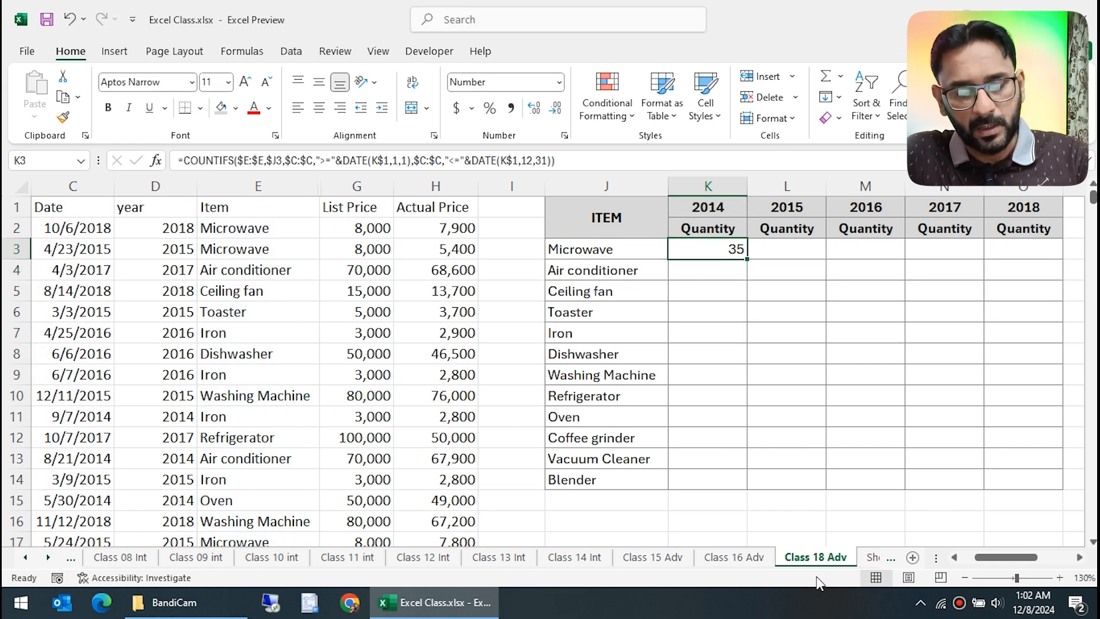
key("ctrl+c")
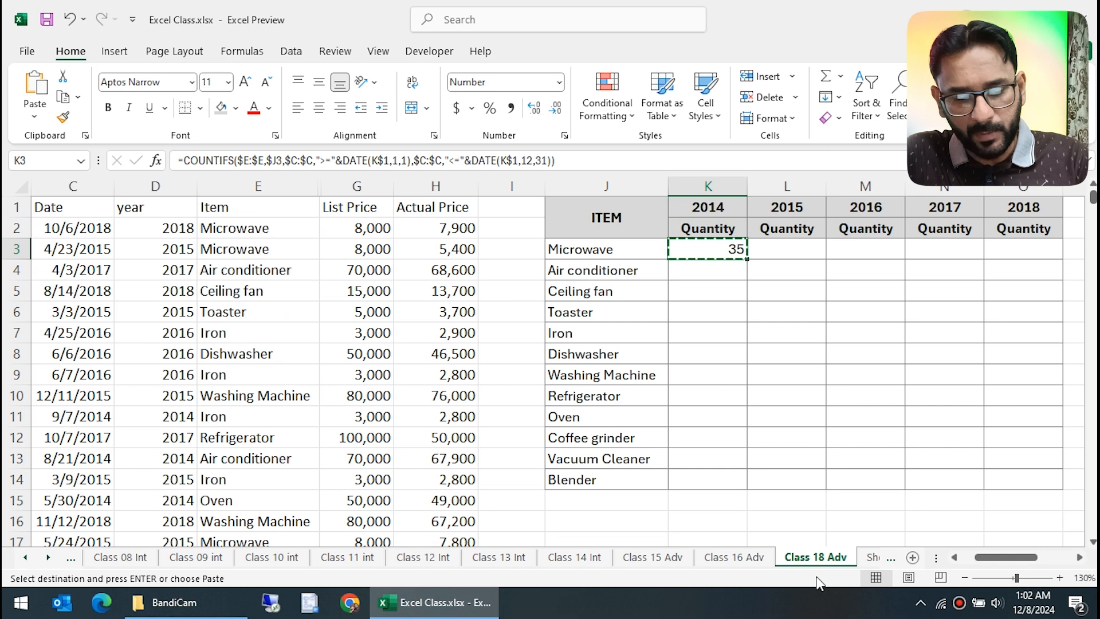
key("shift+Right")
key("shift+Right")
key("shift+Right")
key("shift+Right")
key("shift+Down")
key("shift+Down")
key("shift+Down")
key("shift+Down")
key("shift+Down")
key("shift+Down")
key("shift+Down")
key("shift+Down")
key("shift+Down")
key("shift+Down")
key("shift+Down")
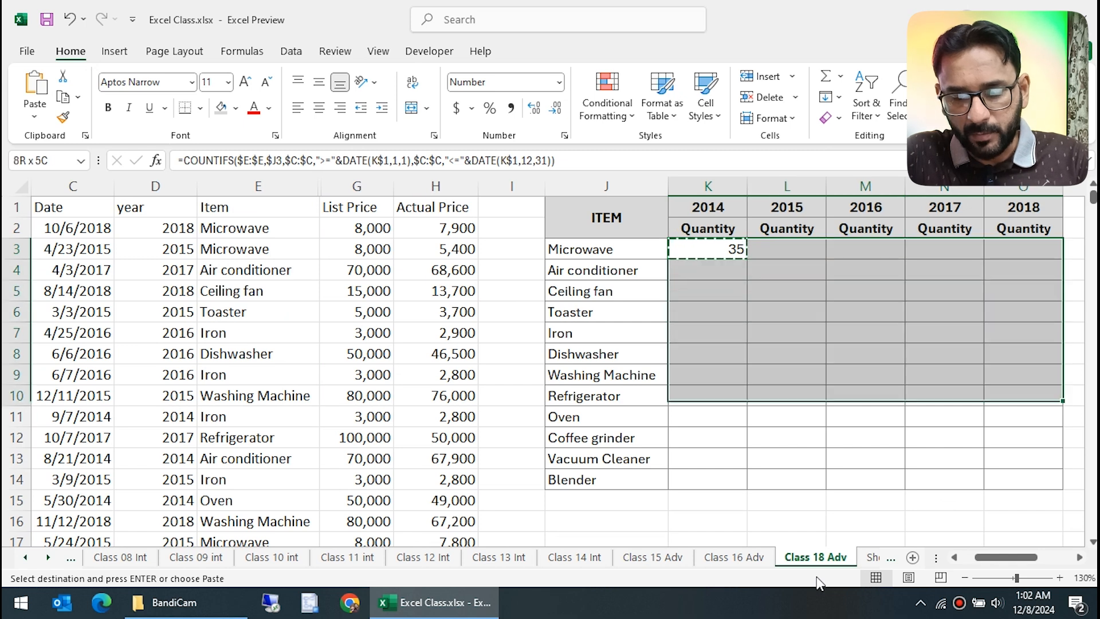
key("Return")
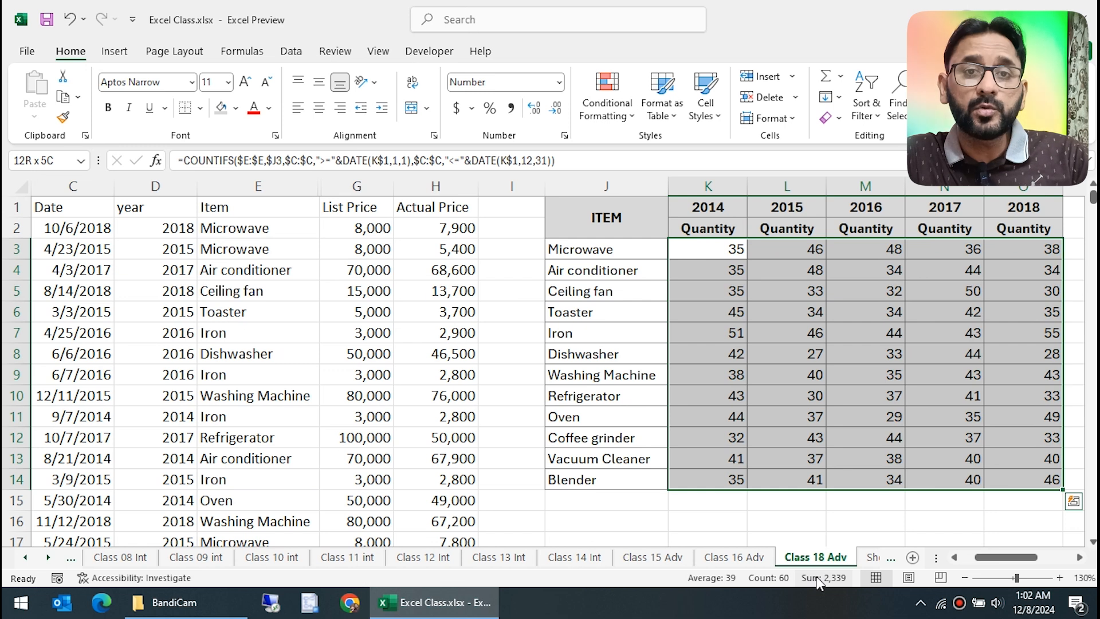
Step: Check the cell references of the copied formulas in the Dishwasher row for 2015, 2017 and 2018
key("Down")
key("Down")
key("Down")
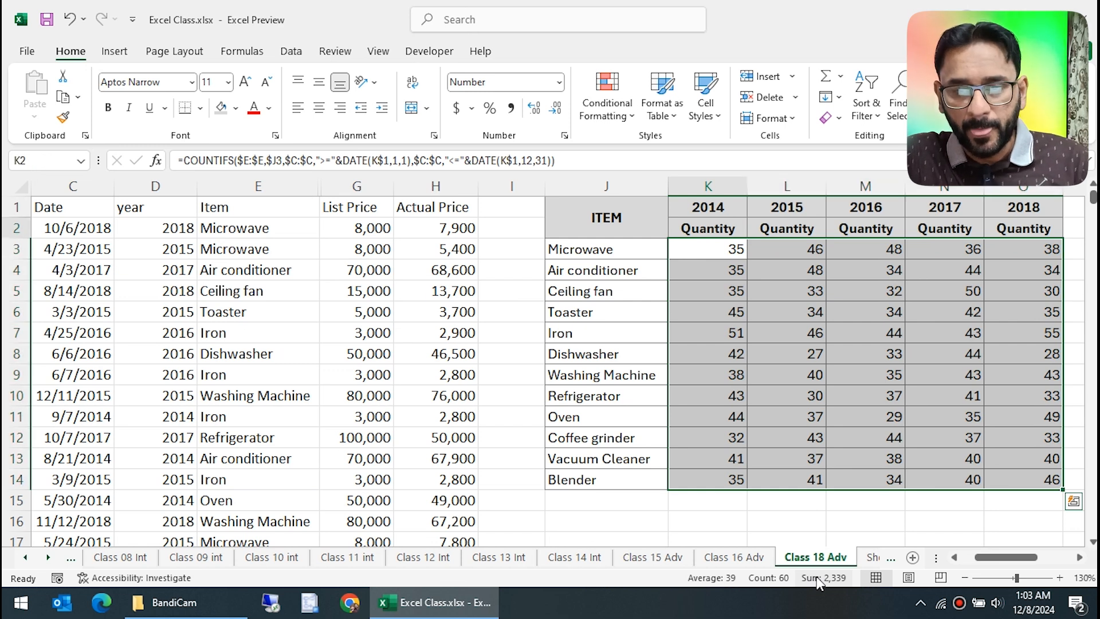
key("Down")
key("Down")
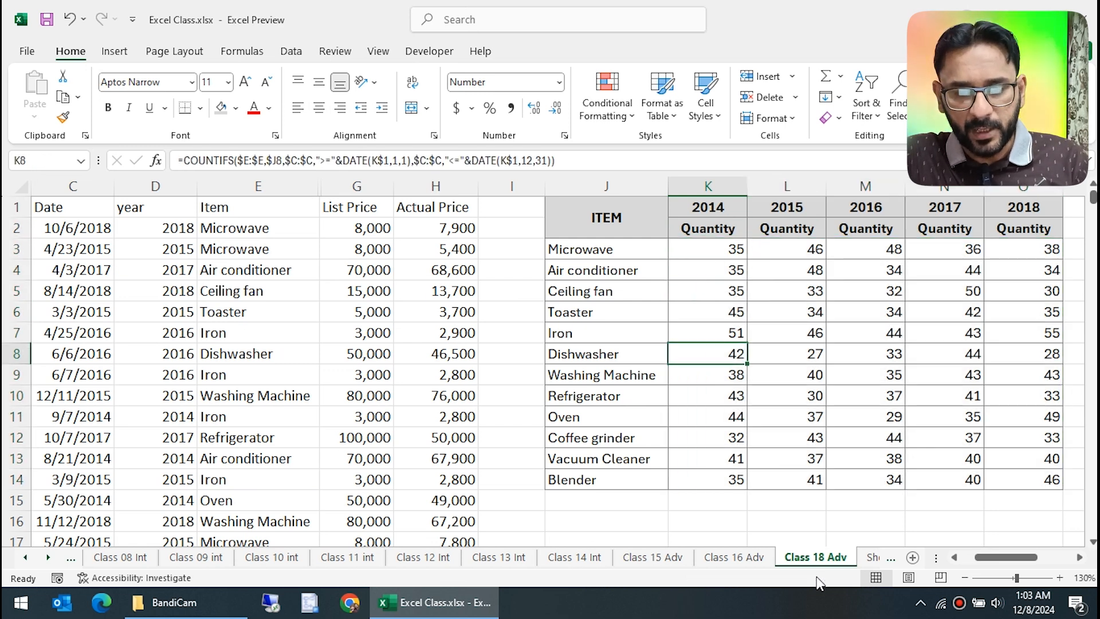
key("Right")
key("F2")
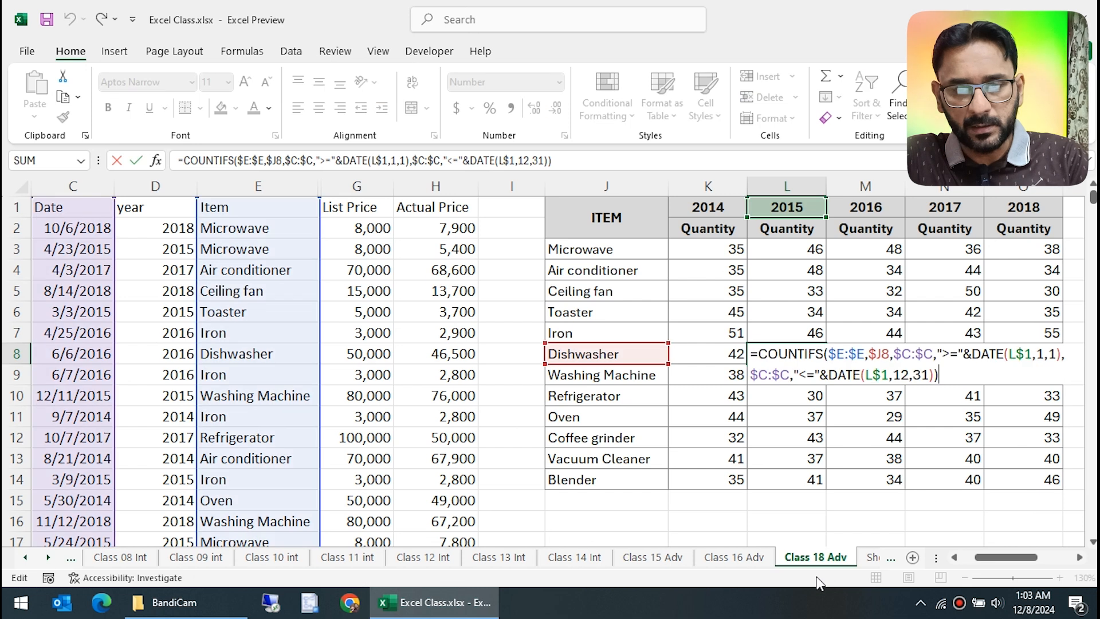
key("Escape")
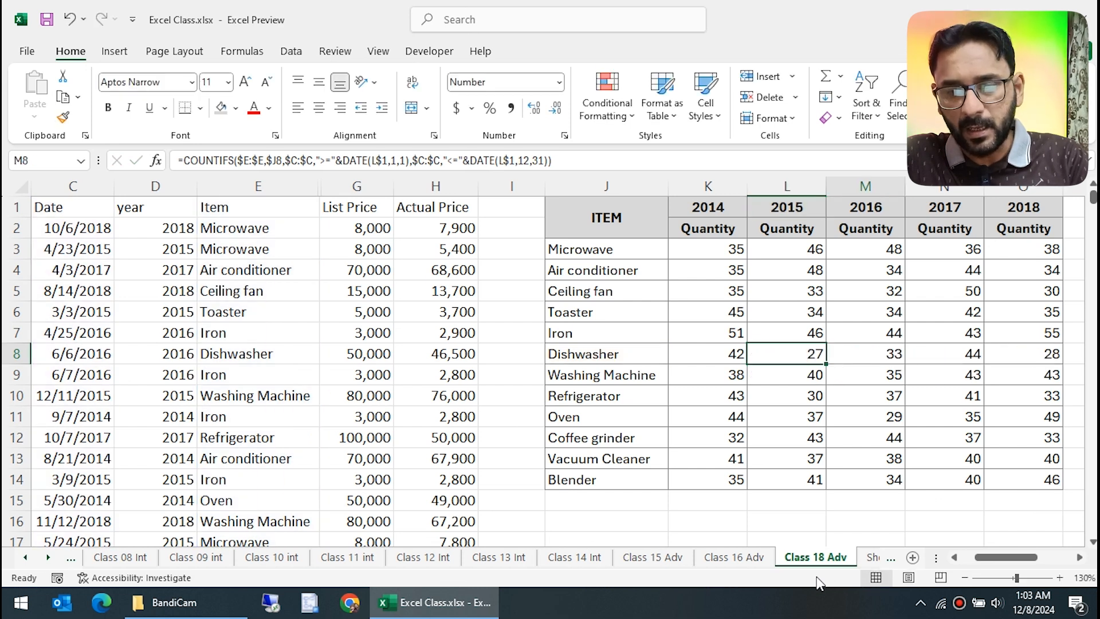
key("Right")
key("Right")
key("F2")
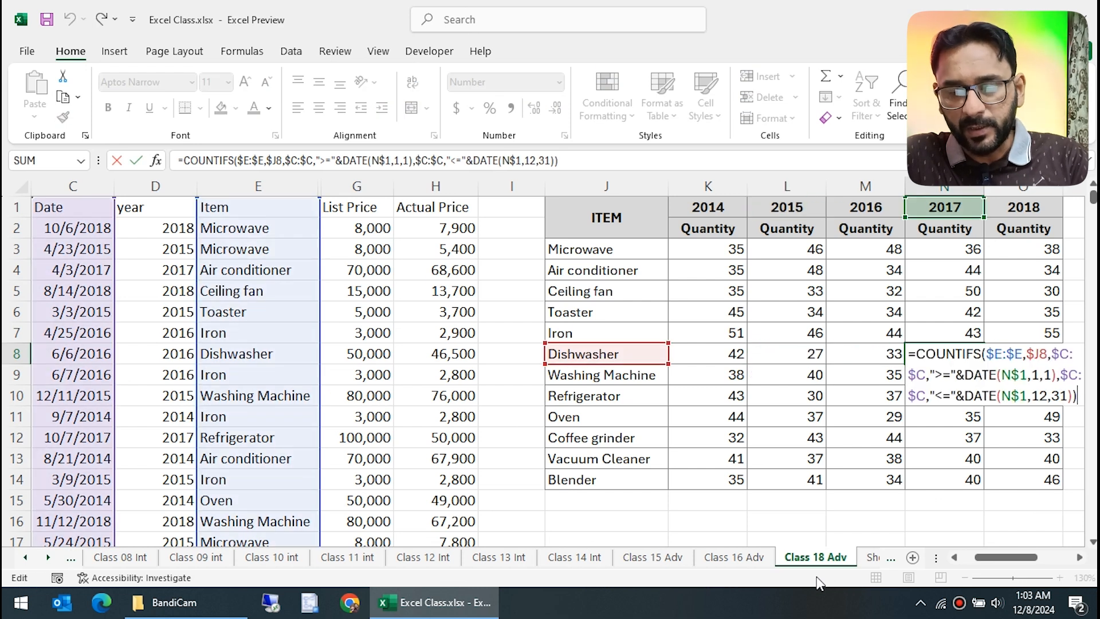
key("Escape")
key("Right")
key("F2")
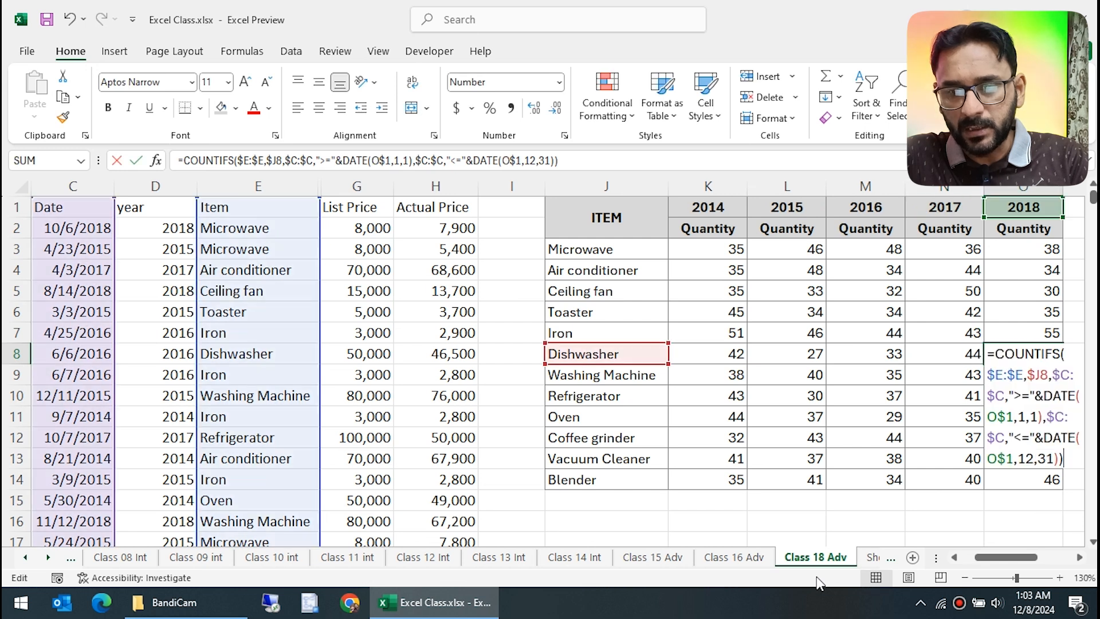
key("Escape")
Step: Inspect the references of the original Microwave 2014 formula in K3
key("Left")
key("Left")
key("Left")
key("Left")
key("Left")
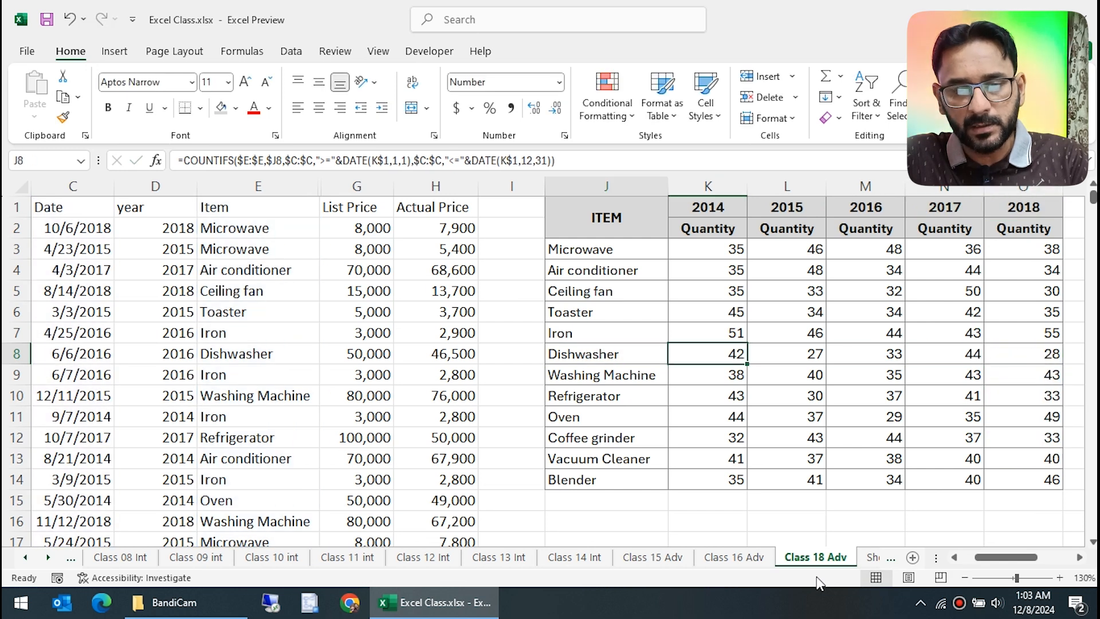
key("Up")
key("Up")
key("Up")
key("Up")
key("Up")
key("Right")
key("F2")
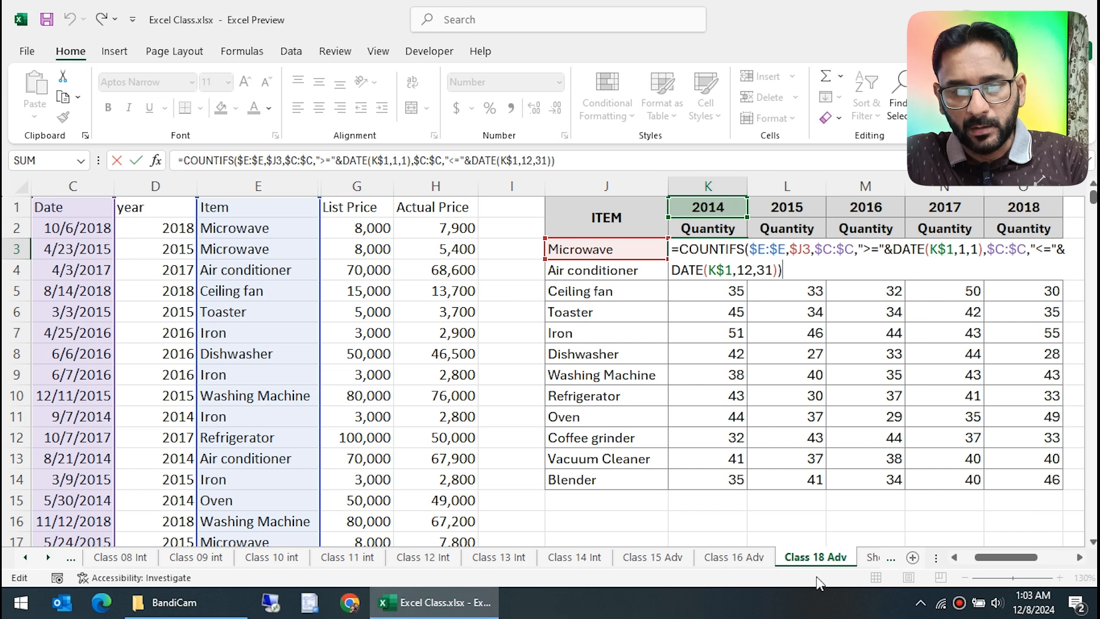
key("Escape")
Step: Examine the Ceiling fan formulas in L5 and K5, including the DATE criteria in K5
key("Down")
key("Down")
key("Right")
key("F2")
key("Escape")
key("Left")
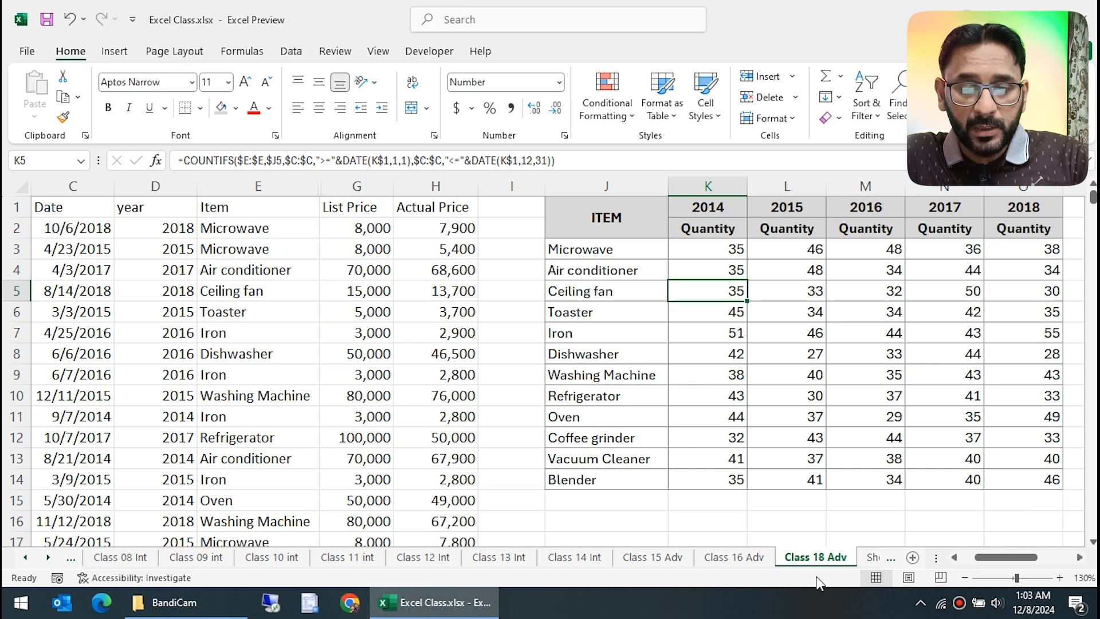
key("F2")
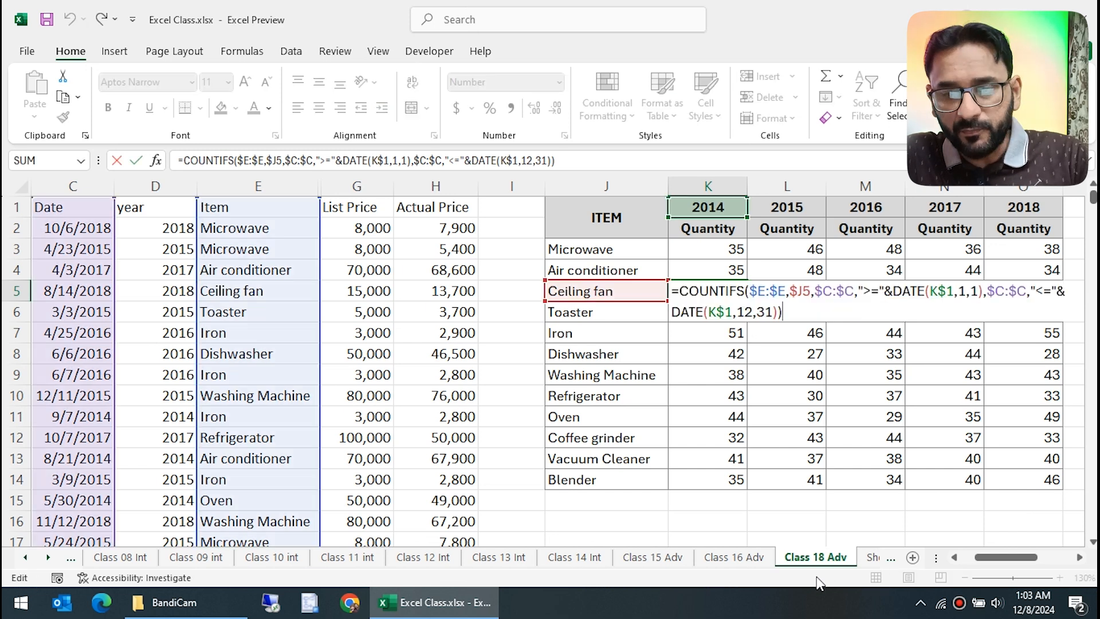
key("Left")
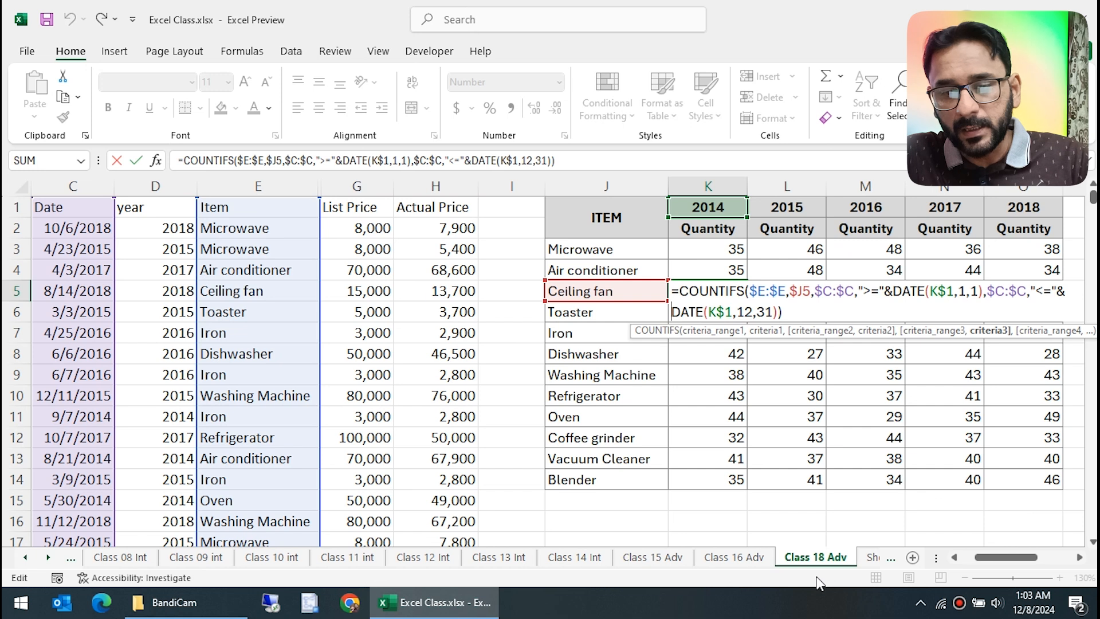